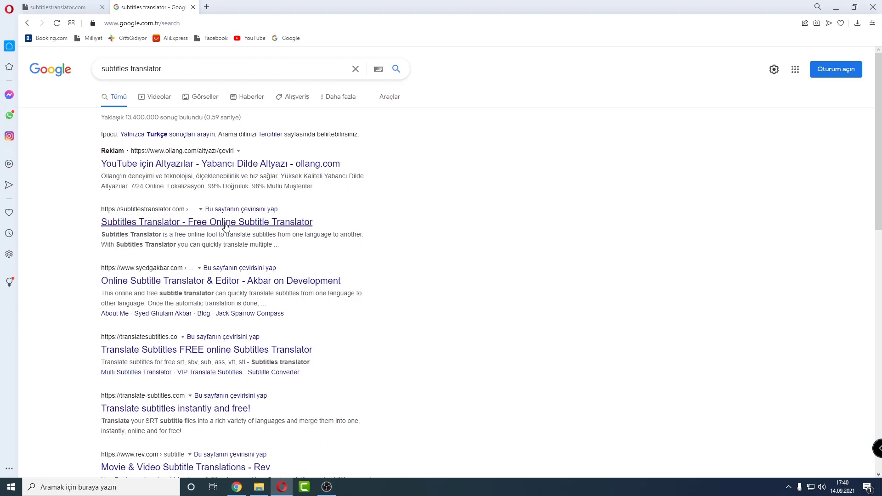
Step: Open the Subtitles Translator site from the search results, upload the captions file from the desktop and continue to translation
left_click(225, 222)
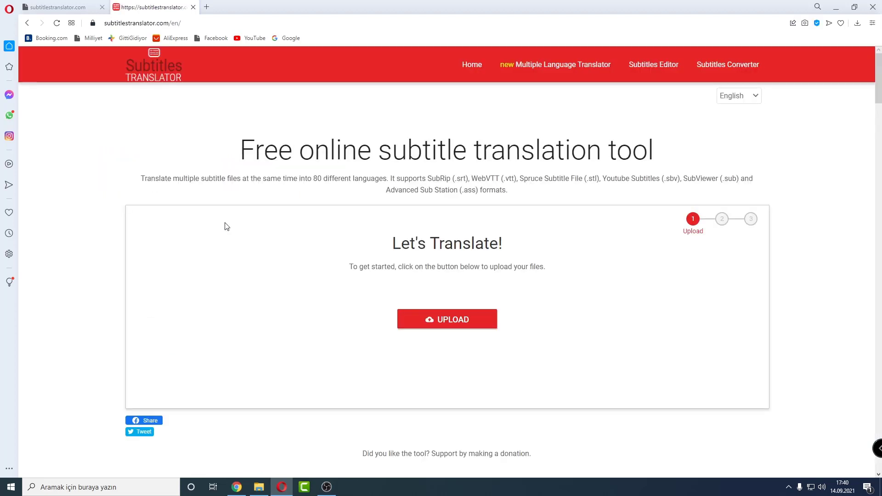
left_click(102, 7)
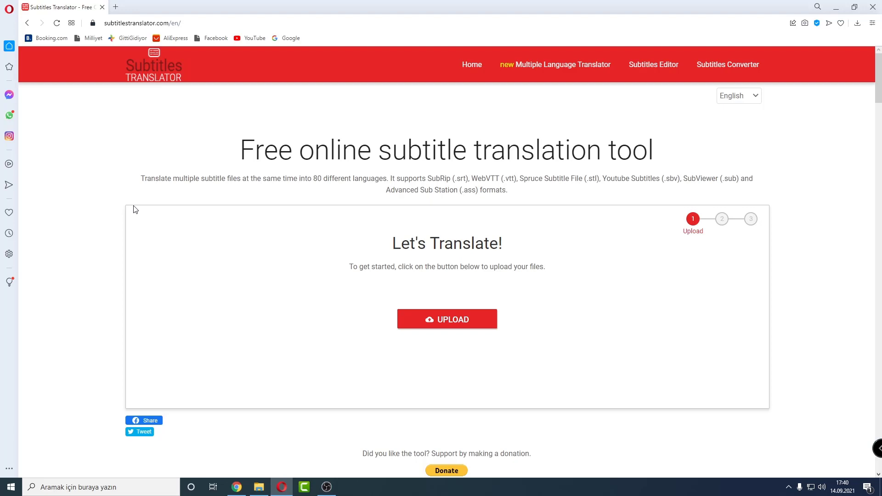
left_click(449, 318)
scroll(303, 161, "down", 5)
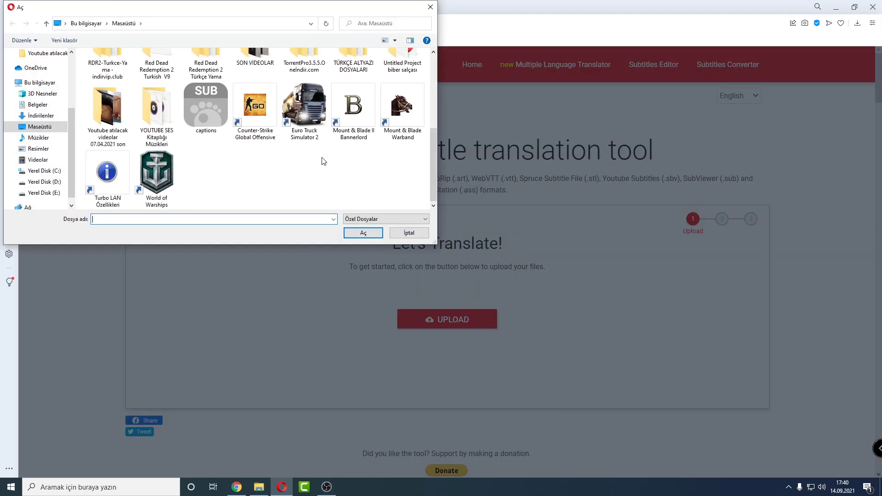
double_click(210, 133)
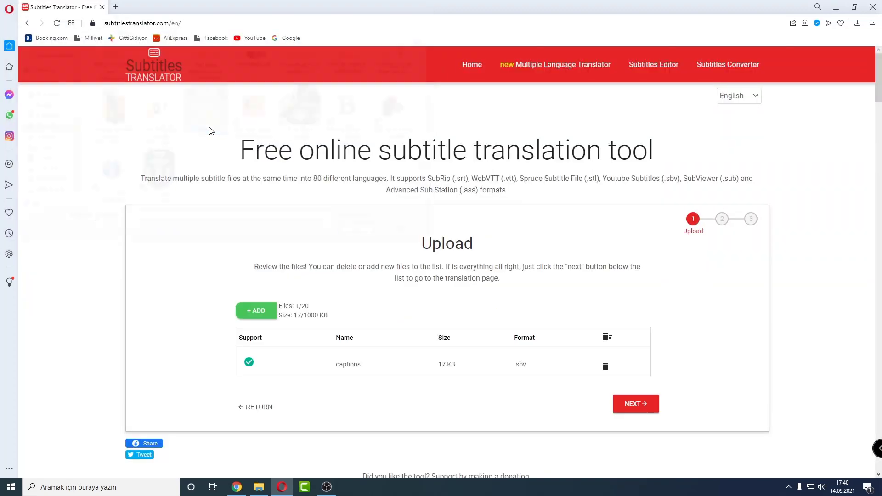
left_click(638, 404)
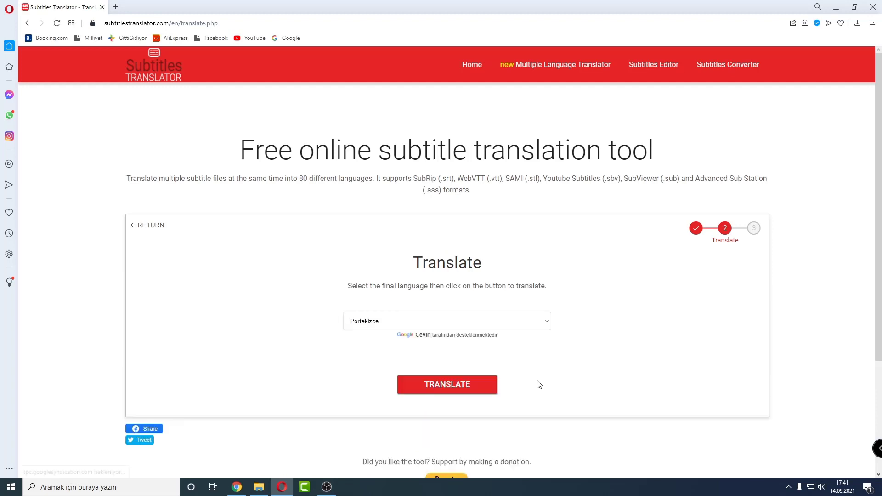
Step: Set the target language to Almanca (German) and translate the captions file
left_click(547, 321)
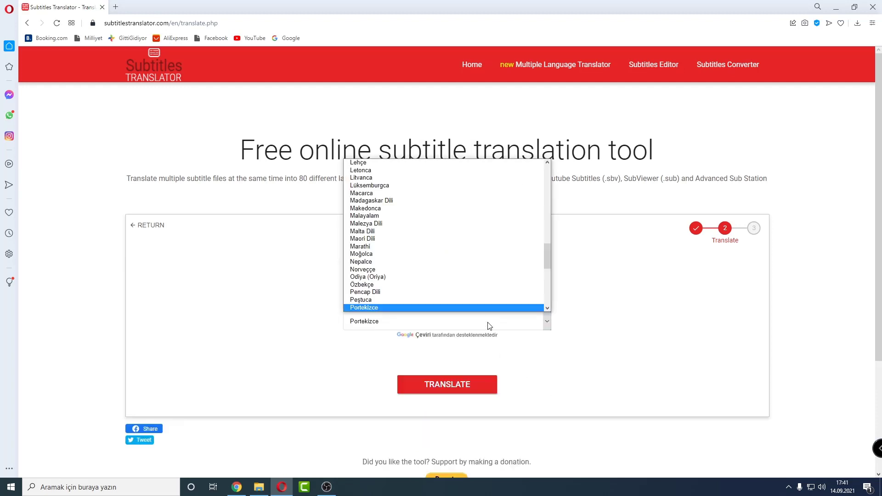
scroll(419, 274, "up", 8)
scroll(418, 275, "up", 4)
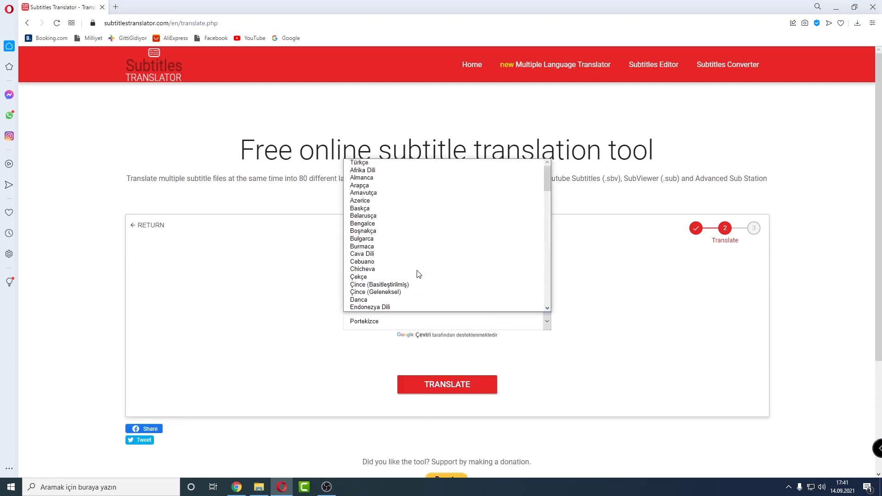
left_click(384, 178)
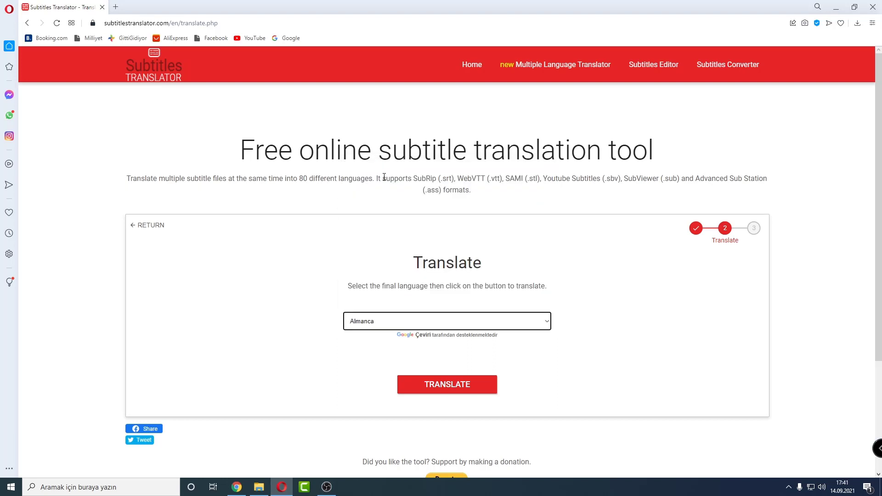
left_click(430, 389)
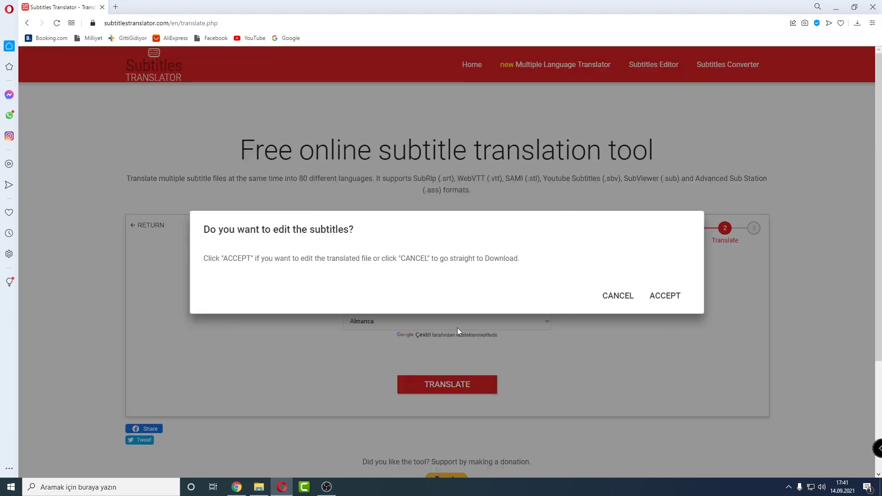
Step: Accept editing the translated subtitles and load the captions file in the Subtitles Editor to review its lines
left_click(661, 296)
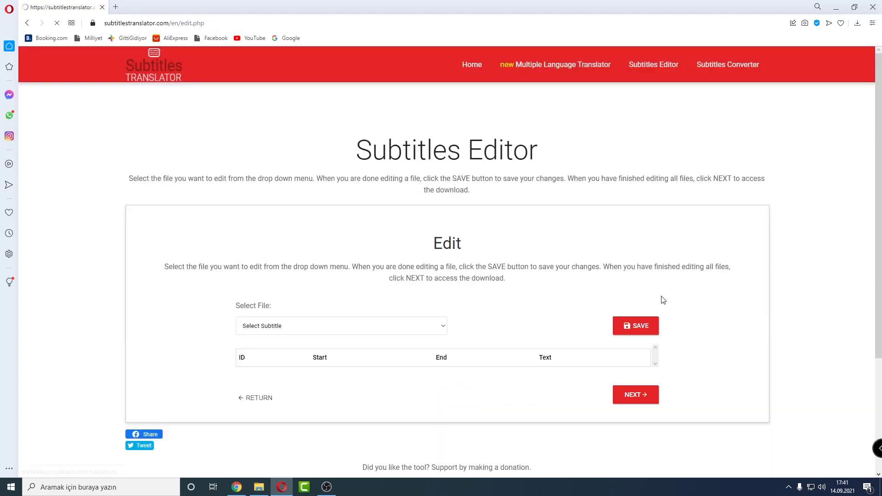
left_click(317, 329)
left_click(281, 347)
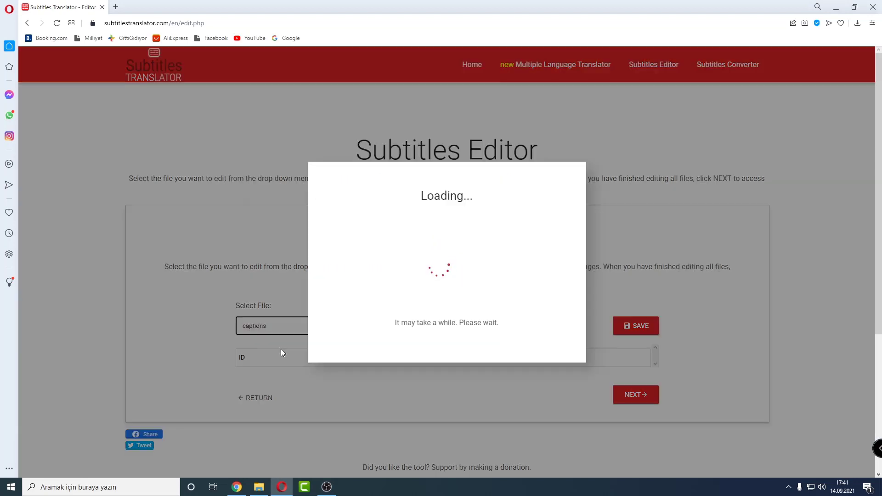
scroll(174, 357, "down", 3)
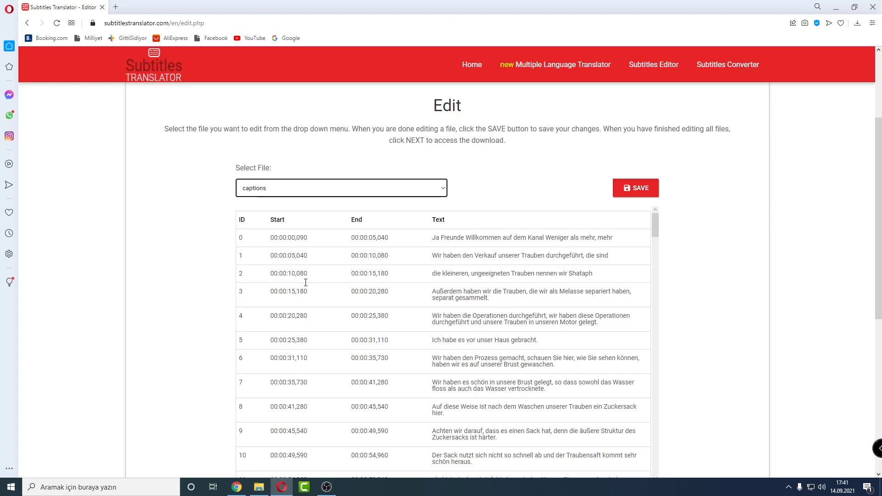
scroll(170, 311, "down", 6)
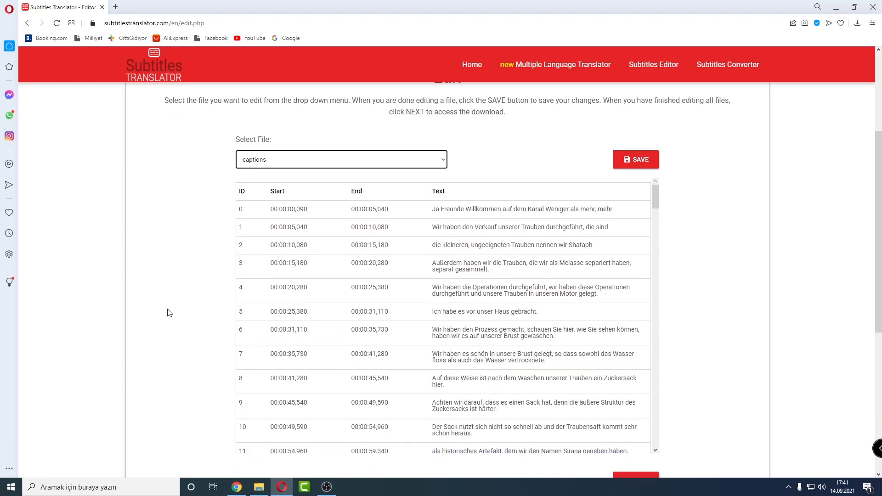
scroll(223, 311, "up", 1)
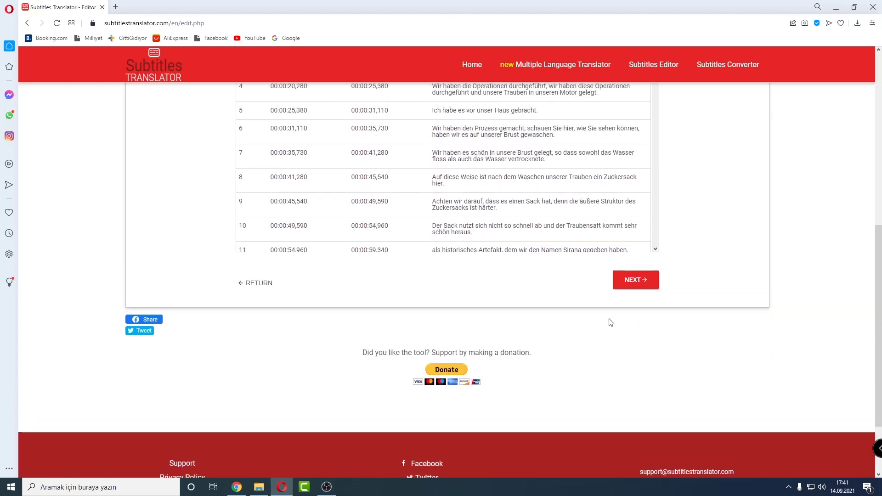
Step: Finish the editing stage and download the translated subtitles, declining to share or donate
left_click(633, 283)
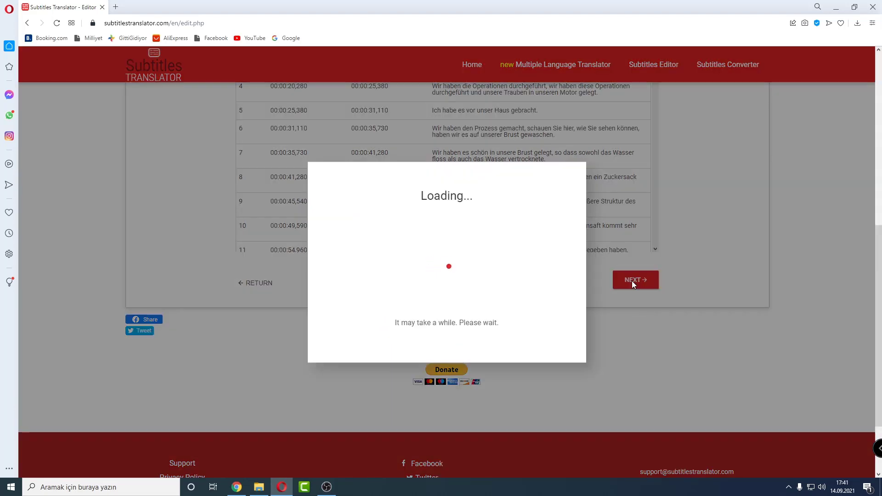
scroll(616, 288, "up", 3)
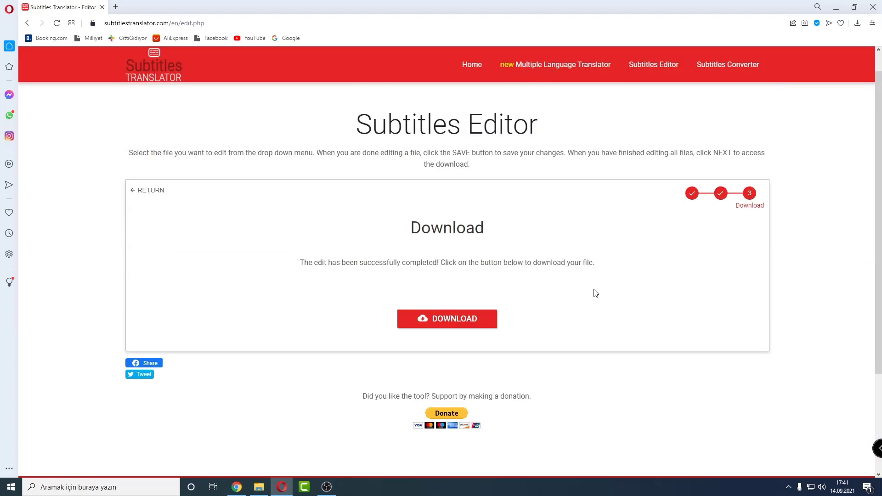
left_click(422, 316)
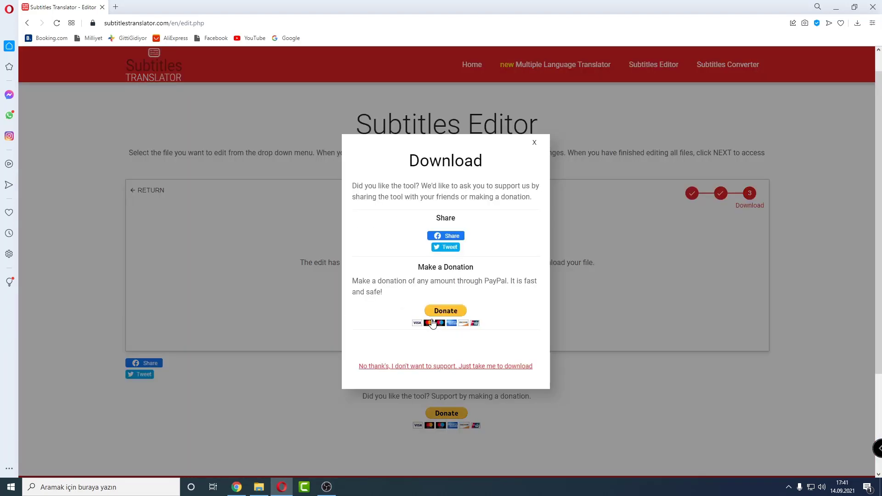
left_click(406, 366)
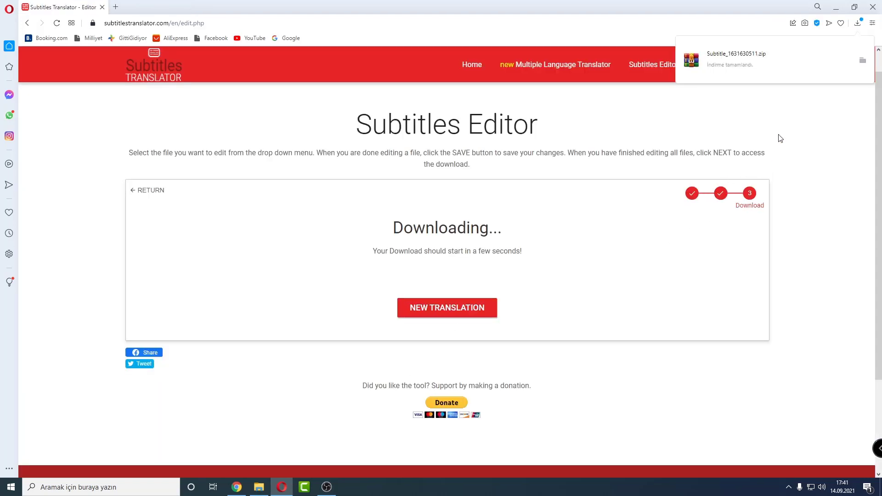
left_click(863, 60)
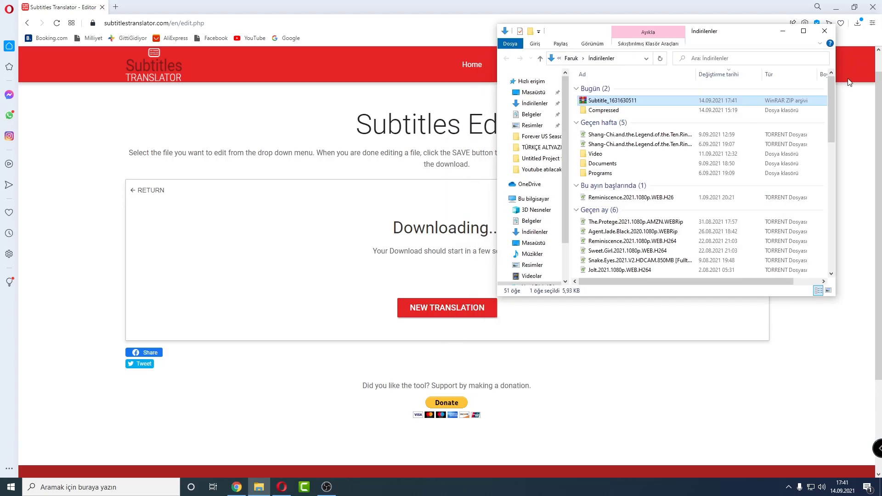
right_click(629, 104)
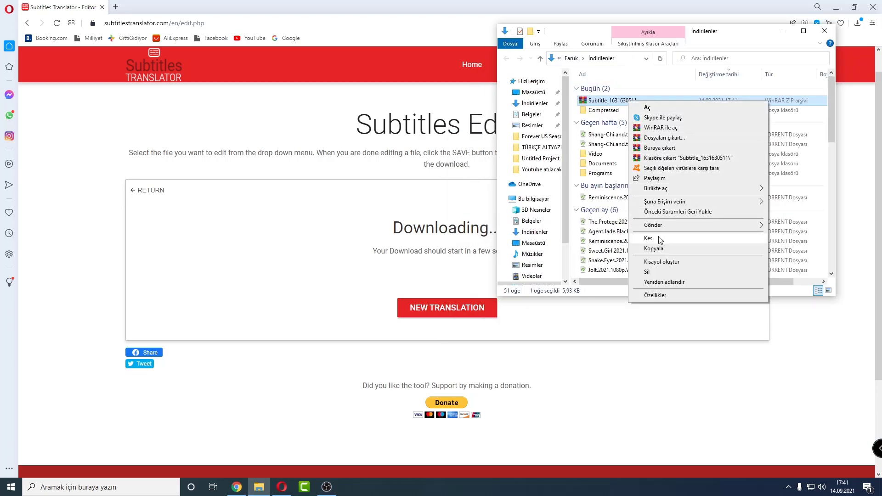
left_click(660, 239)
left_click(824, 30)
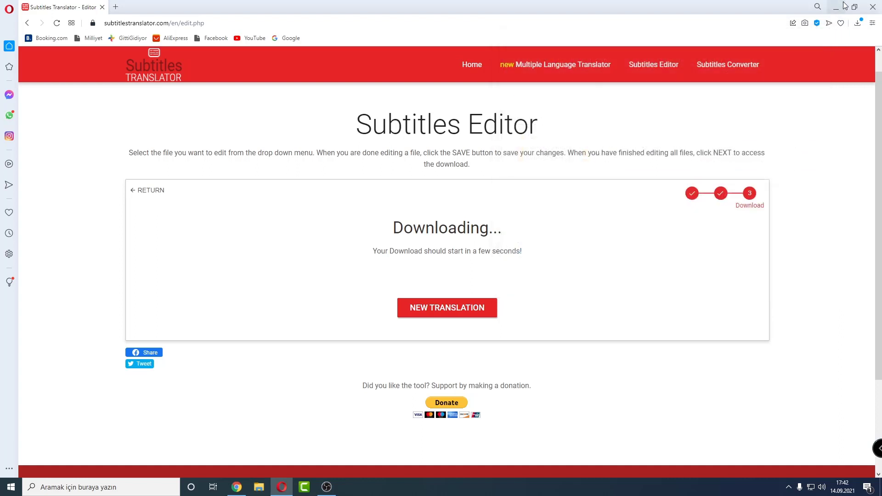
left_click(836, 7)
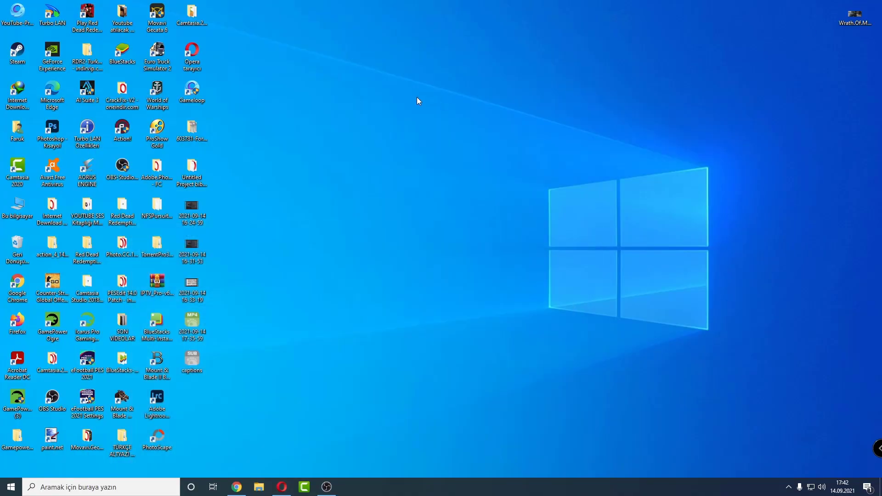
right_click(417, 97)
left_click(453, 137)
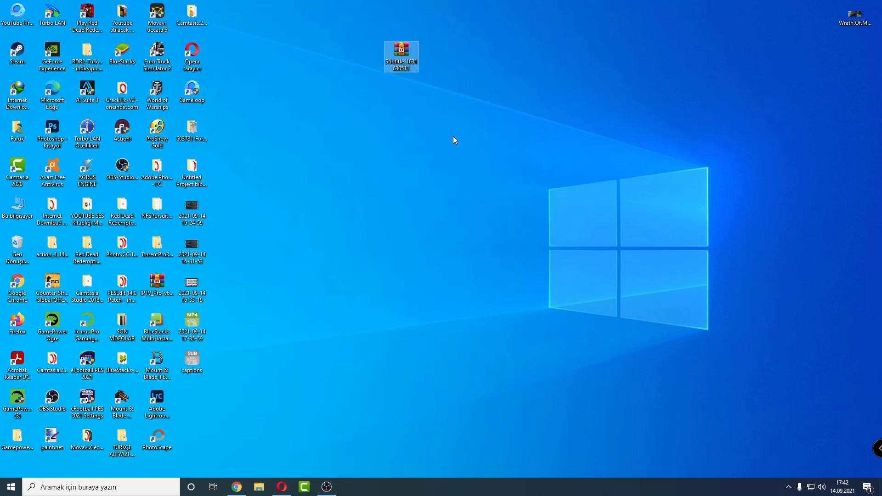
Step: Extract the subtitle archive into its own folder on the desktop and rename that folder Almanca
right_click(401, 60)
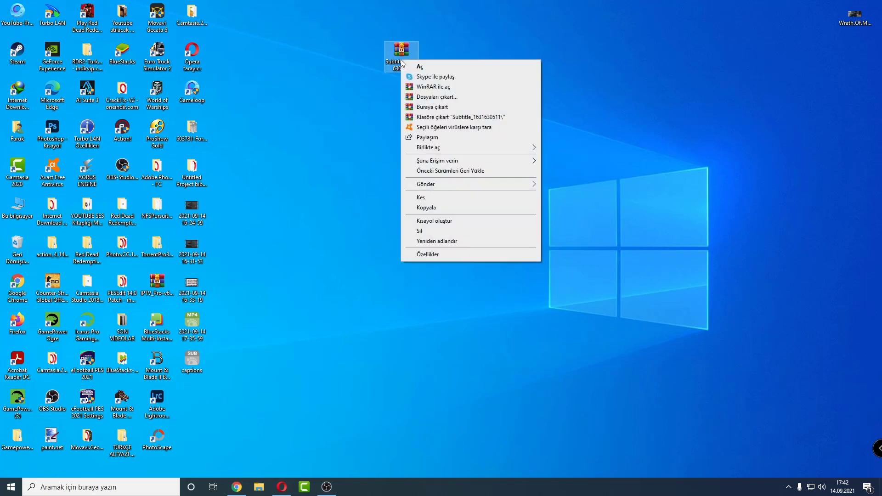
left_click(430, 118)
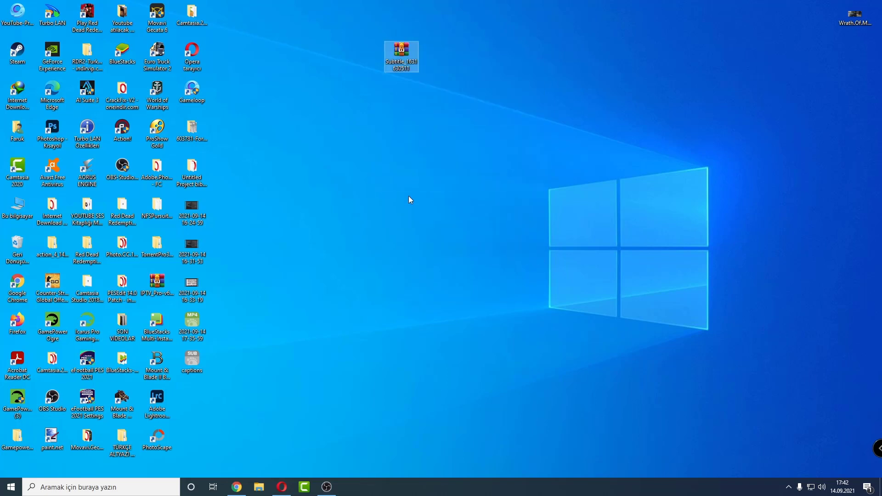
left_click(192, 407)
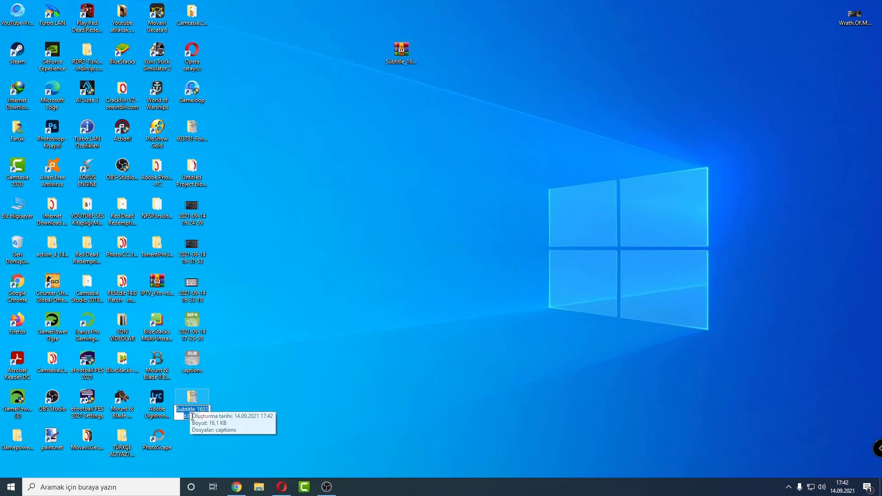
left_click(191, 407)
type("Almanca")
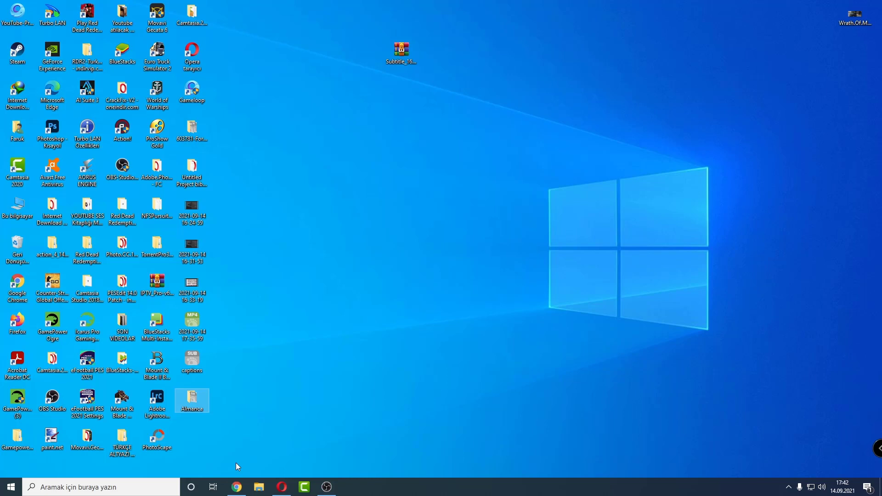
Step: Switch to YouTube Studio in Chrome, add Almanca as a video language and start adding its subtitles
left_click(236, 486)
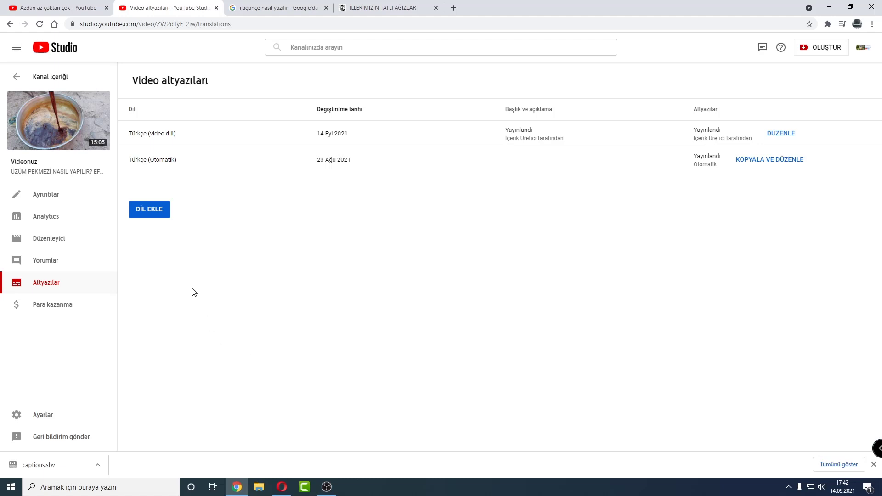
left_click(163, 215)
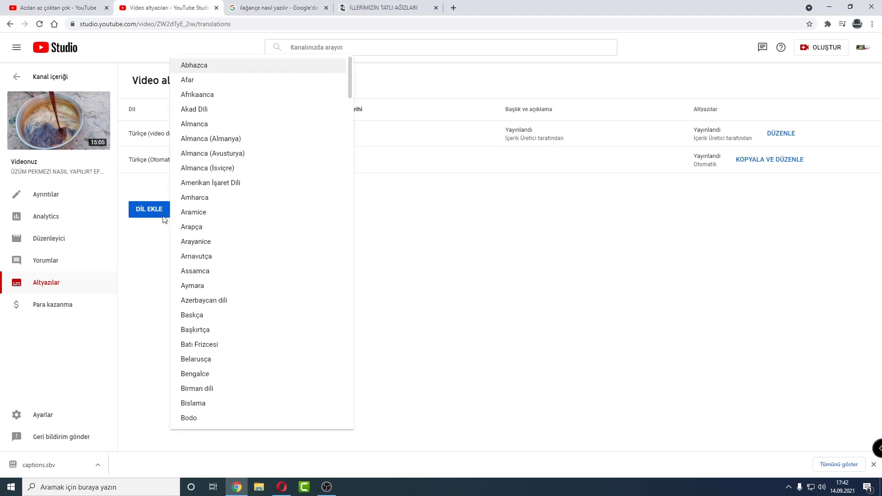
left_click(208, 125)
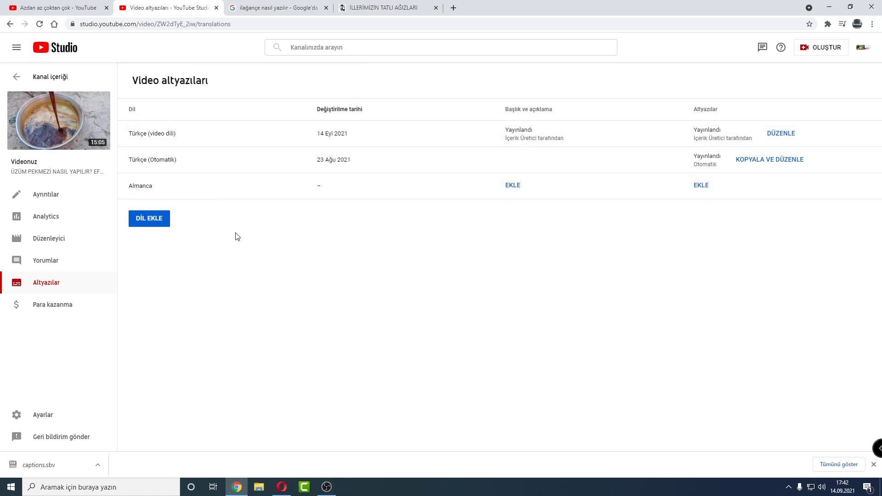
left_click(702, 185)
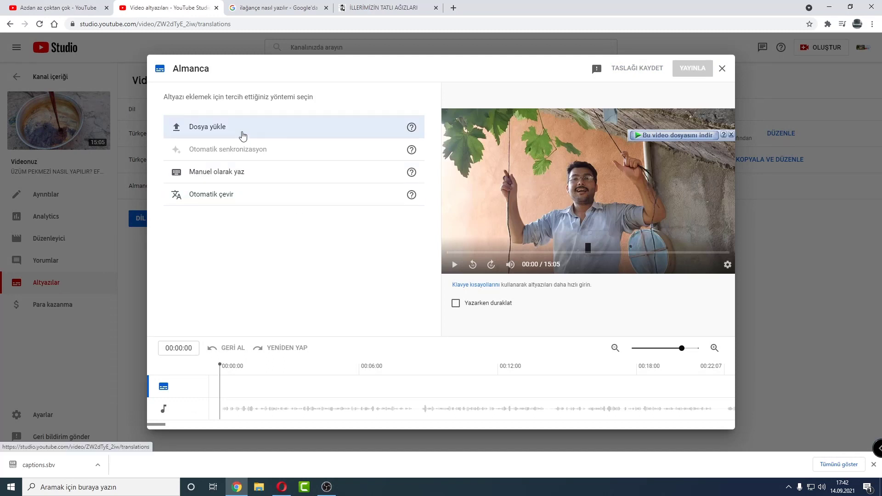
Step: Upload the captions file from the desktop's Almanca folder as German subtitles with timing (Zamanlama ile)
left_click(243, 137)
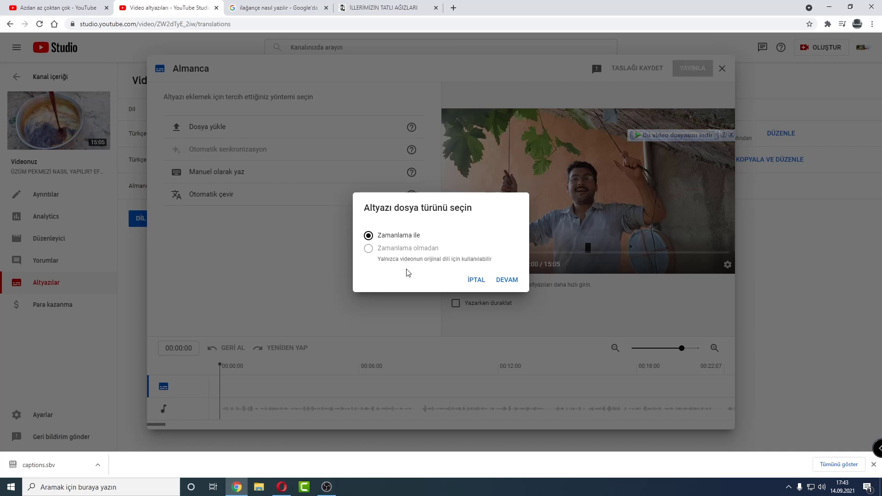
left_click(507, 280)
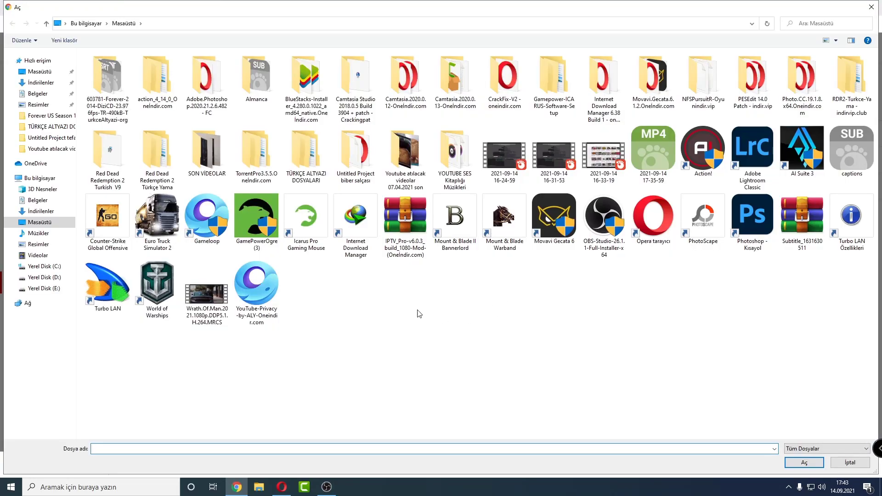
double_click(257, 89)
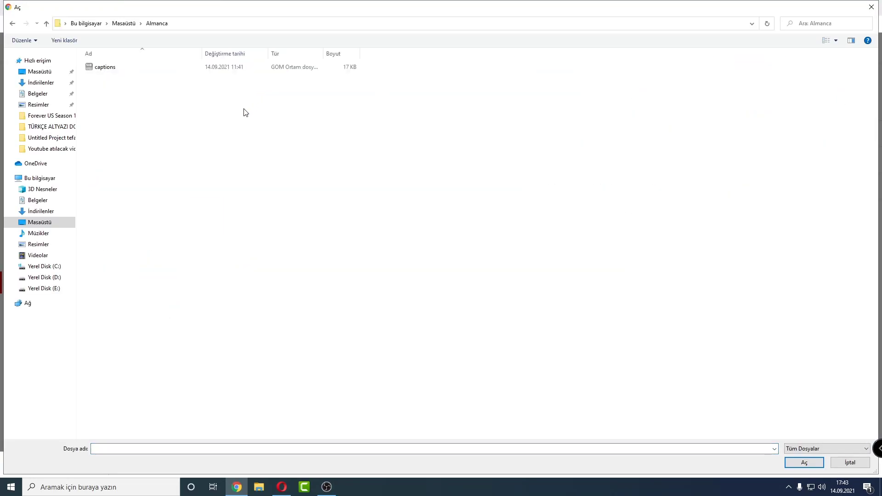
double_click(122, 69)
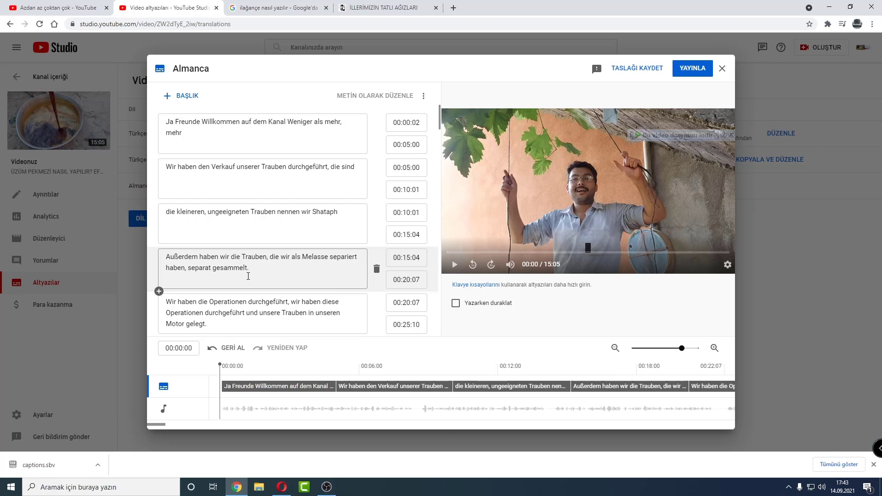
Step: Publish the German subtitles and close the two unneeded browser tabs, the Google search and İLLERİMİZİN TATLI AĞIZLARI
left_click(692, 68)
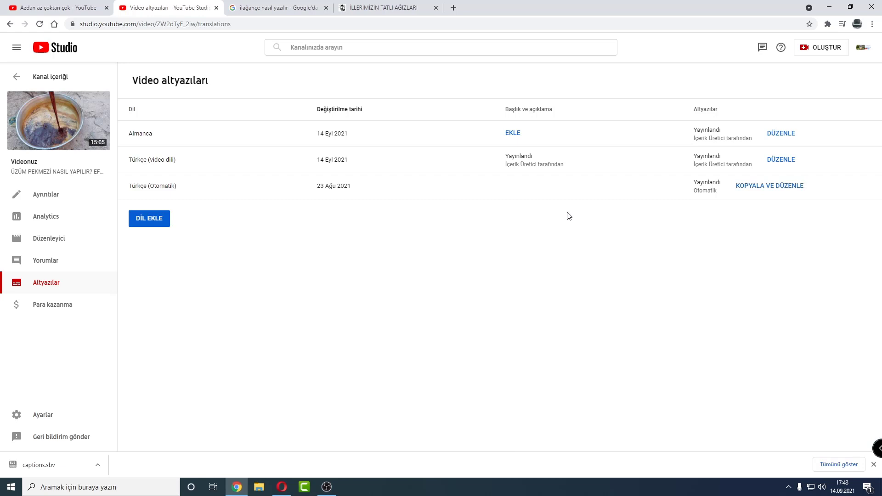
left_click(325, 8)
left_click(325, 8)
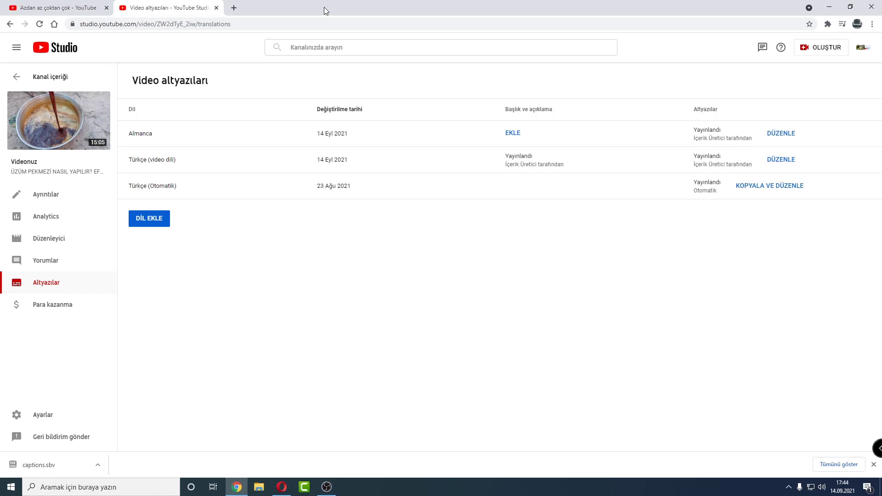
Step: Start adding the Almanca title and description, and copy the original Turkish title
left_click(512, 136)
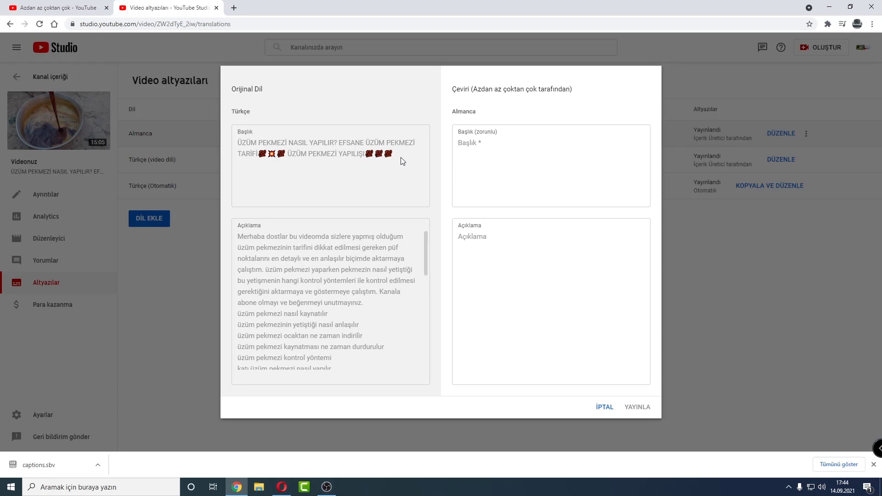
left_click_drag(400, 161, 233, 142)
key("ctrl+c")
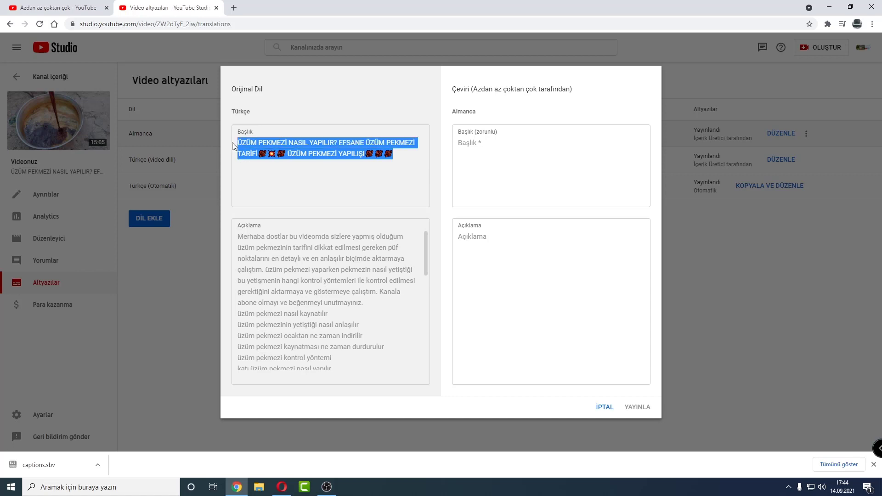
Step: Find Google Translate in a new tab and translate the copied title from Turkish to German (Almanca)
left_click(234, 7)
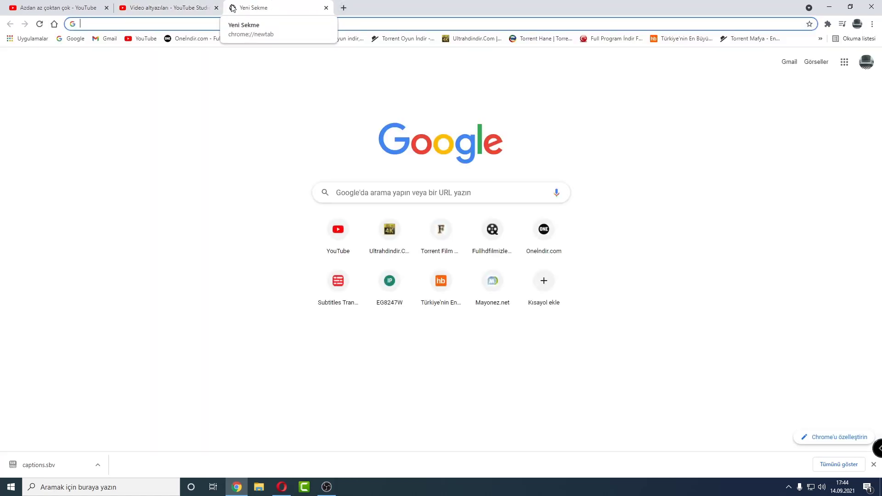
type("translat")
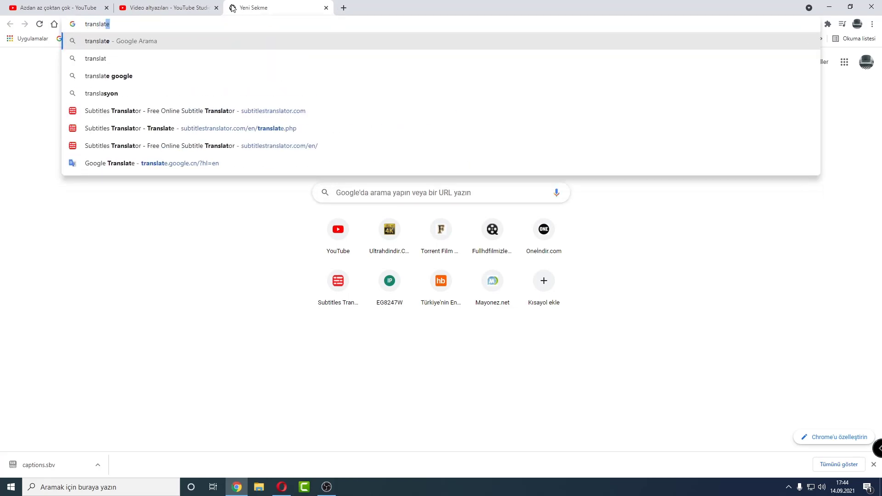
key("Return")
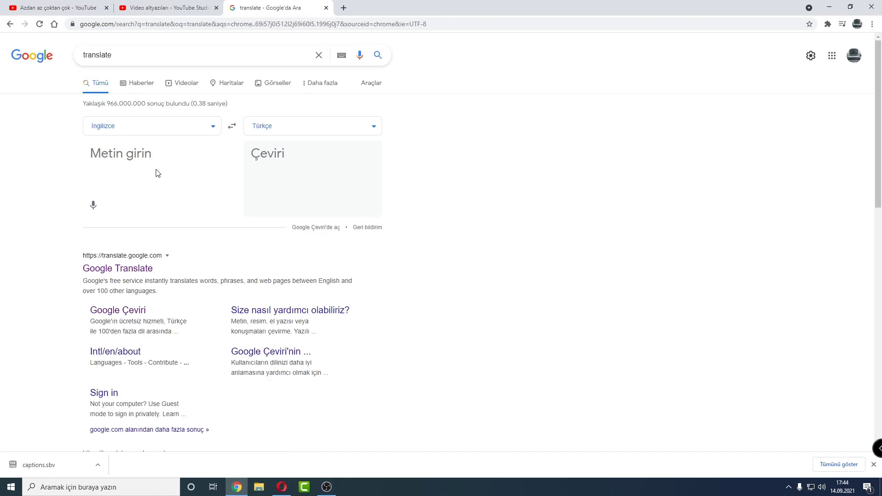
left_click(130, 271)
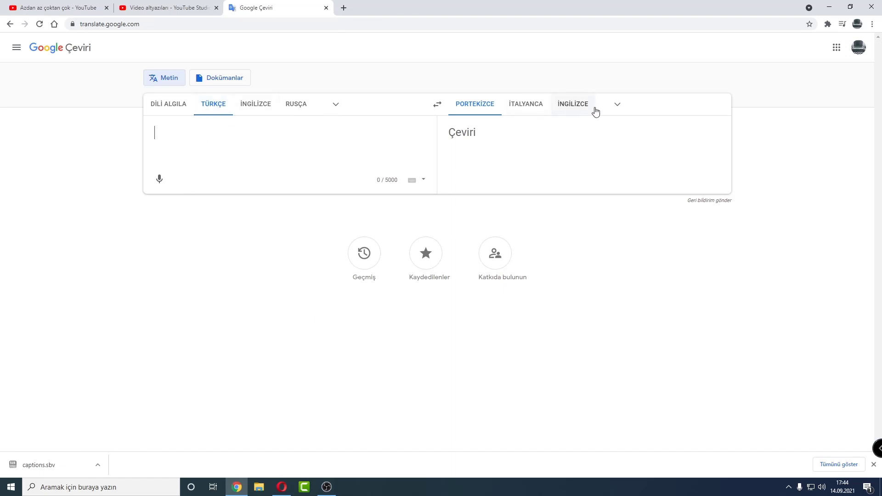
left_click(617, 104)
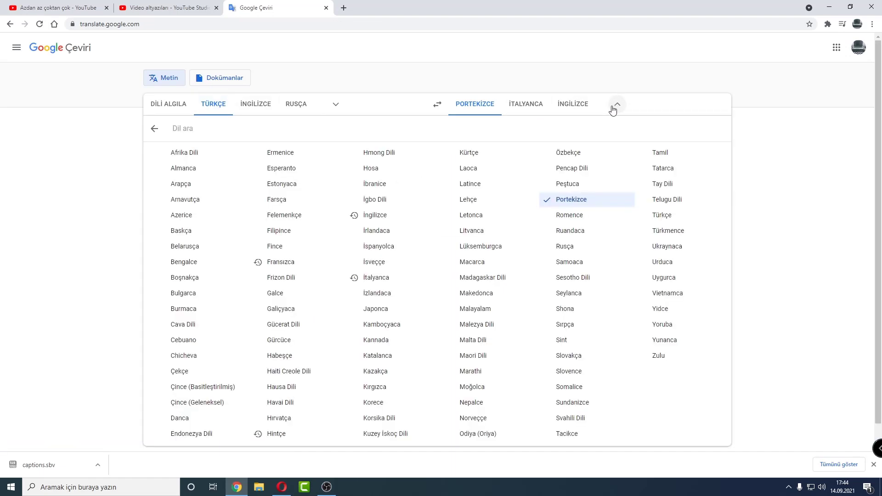
left_click(201, 173)
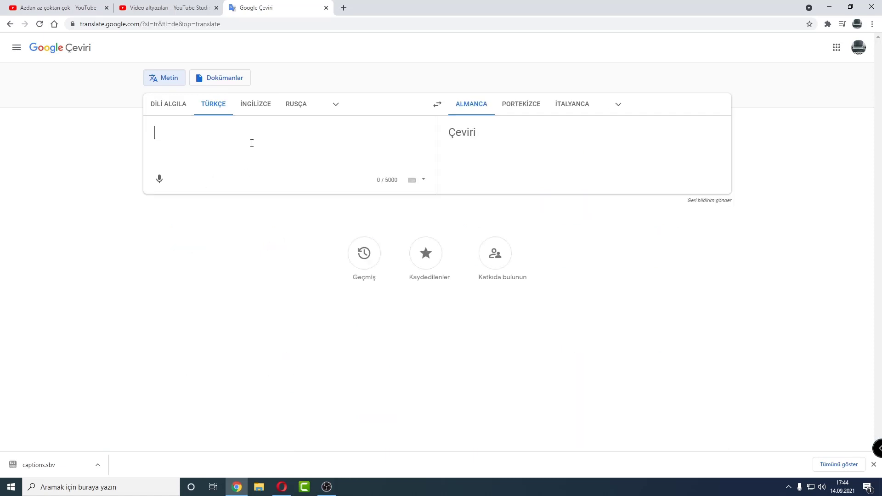
key("ctrl+v")
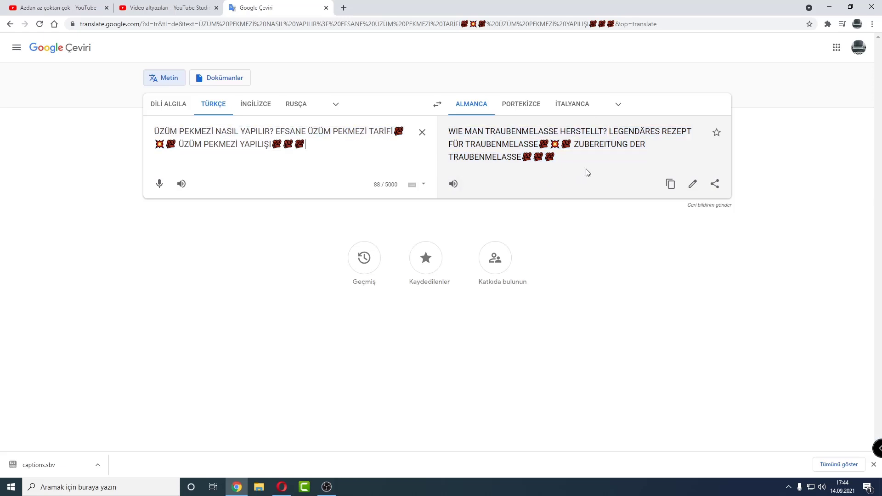
Step: Copy the German translation of the title into the Almanca title field in YouTube Studio
left_click(671, 184)
left_click(187, 3)
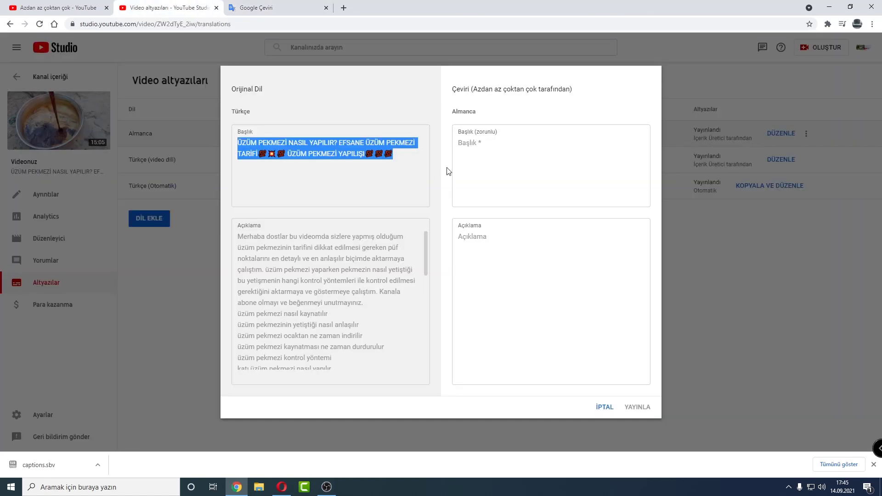
left_click(501, 153)
key("ctrl+v")
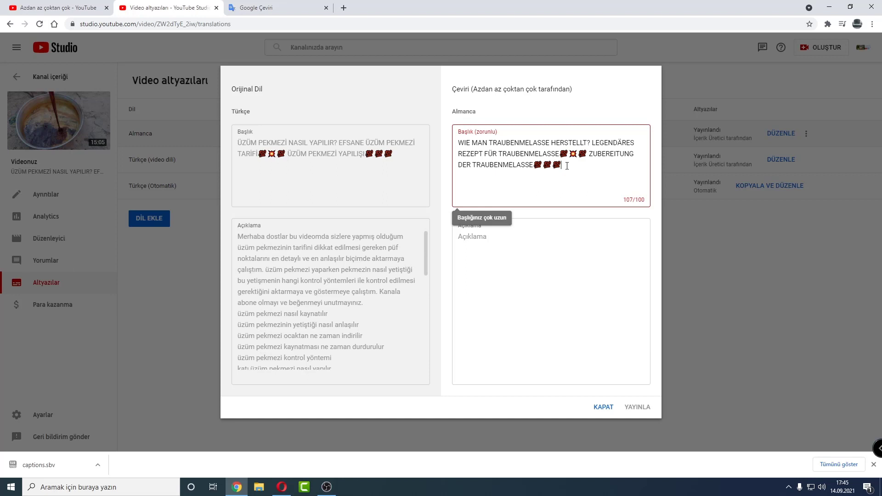
Step: Shorten the German title by removing all its emojis and the final letter E of TRAUBENMELASSE
key("BackSpace")
key("BackSpace")
key("BackSpace")
left_click(579, 156)
key("BackSpace")
key("BackSpace")
key("BackSpace")
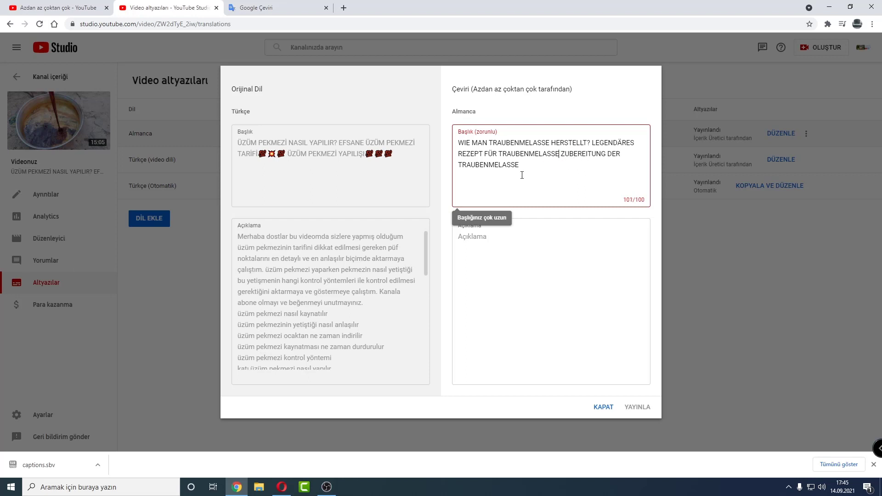
left_click(521, 165)
key("BackSpace")
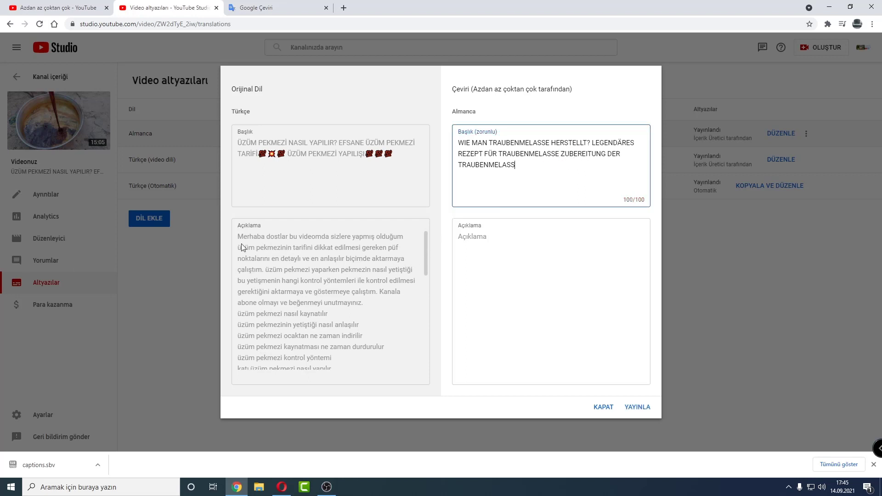
Step: Copy the whole Turkish description into Google Translate in place of the title to translate it into German
left_click_drag(238, 236, 347, 369)
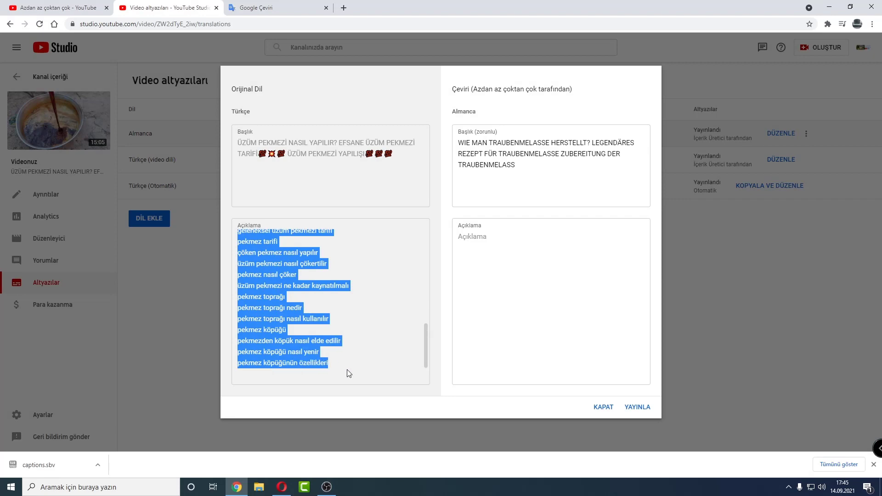
left_click(303, 6)
left_click(429, 139)
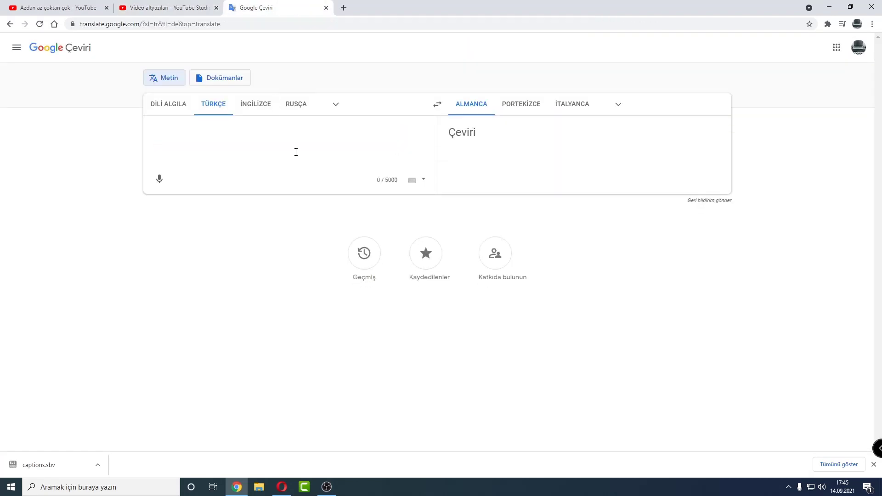
key("ctrl+v")
scroll(749, 312, "down", 4)
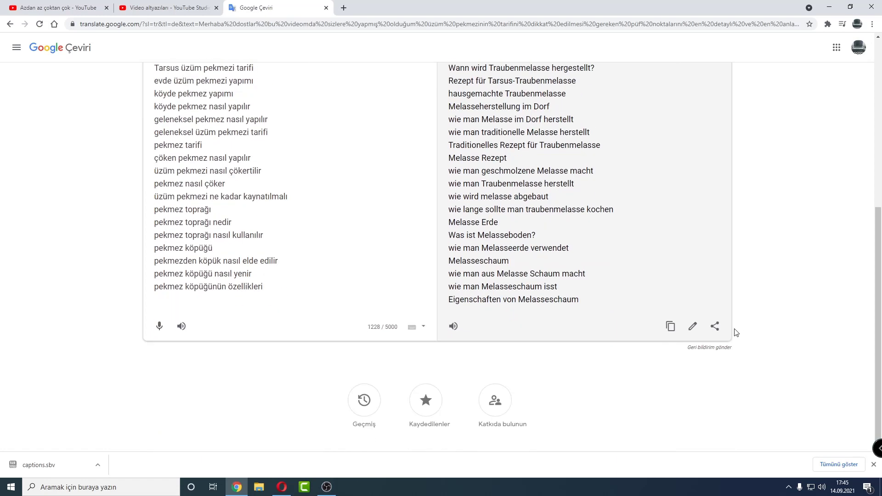
Step: Copy the translated description into the Almanca description field and publish the German title and description
left_click(671, 327)
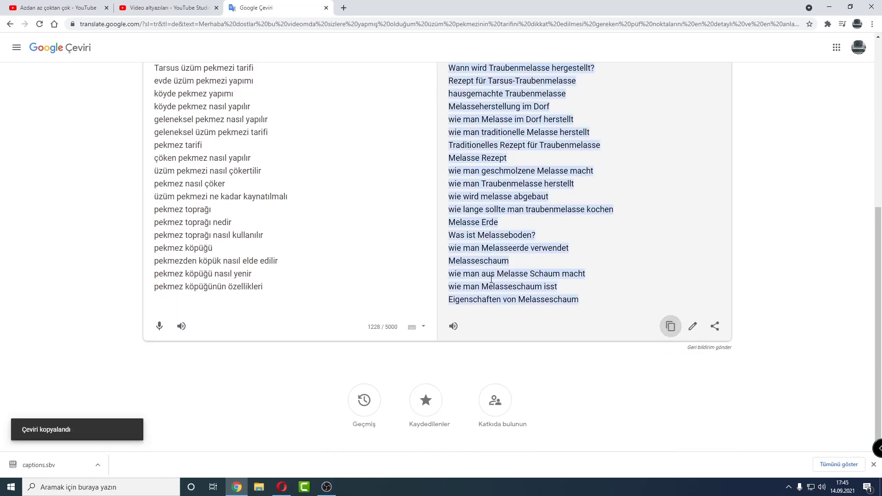
left_click(181, 7)
left_click(472, 235)
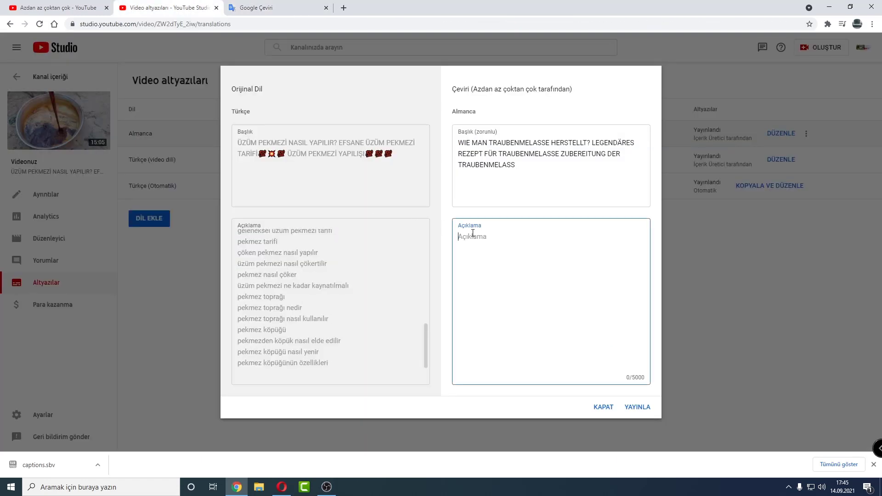
key("ctrl+v")
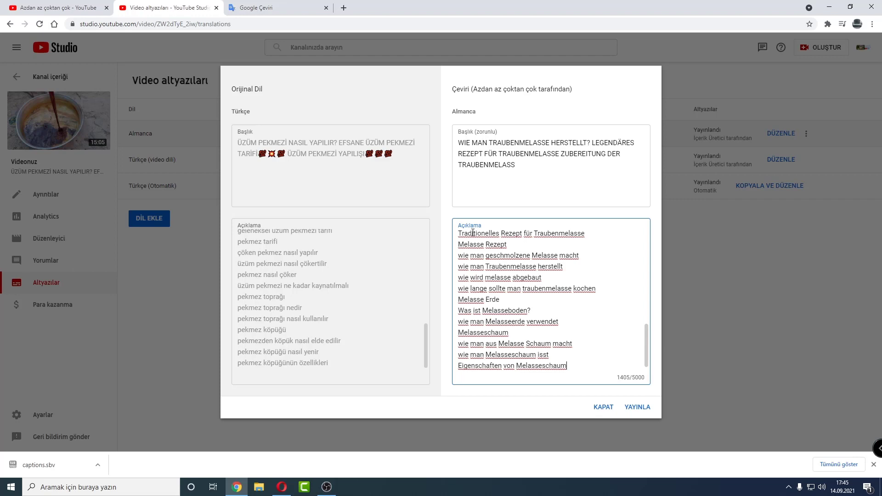
left_click(636, 409)
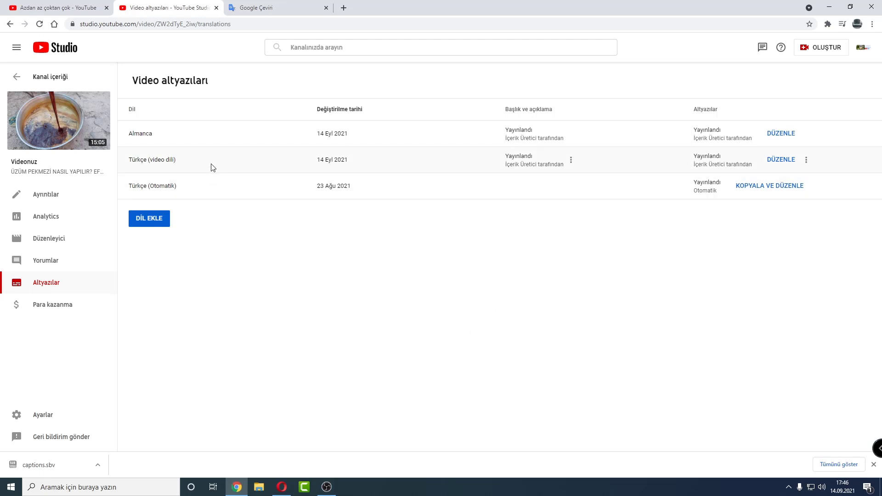
Step: Open the Türkçe (video dili) subtitles, play the first seconds to check their timing, and close the editor
left_click(781, 160)
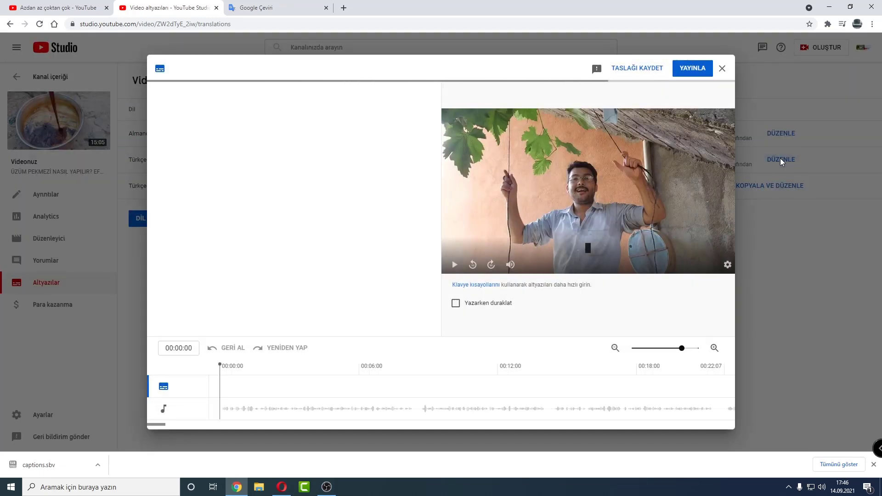
left_click(455, 264)
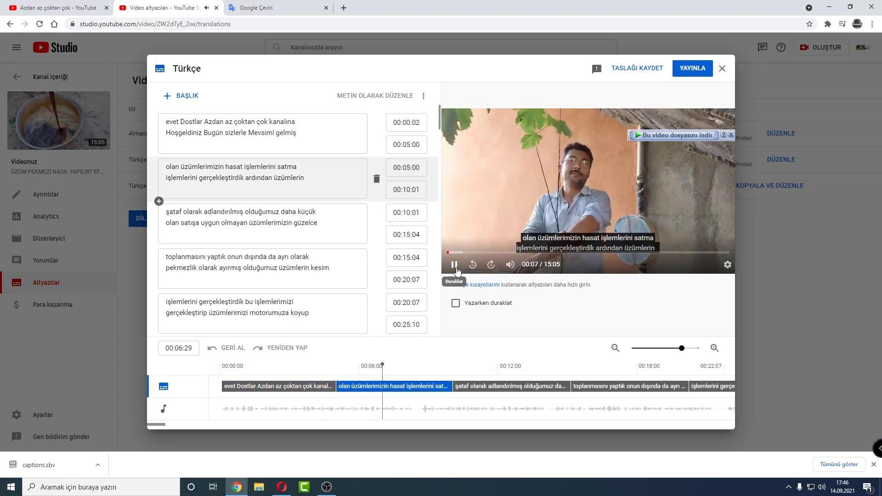
left_click(456, 266)
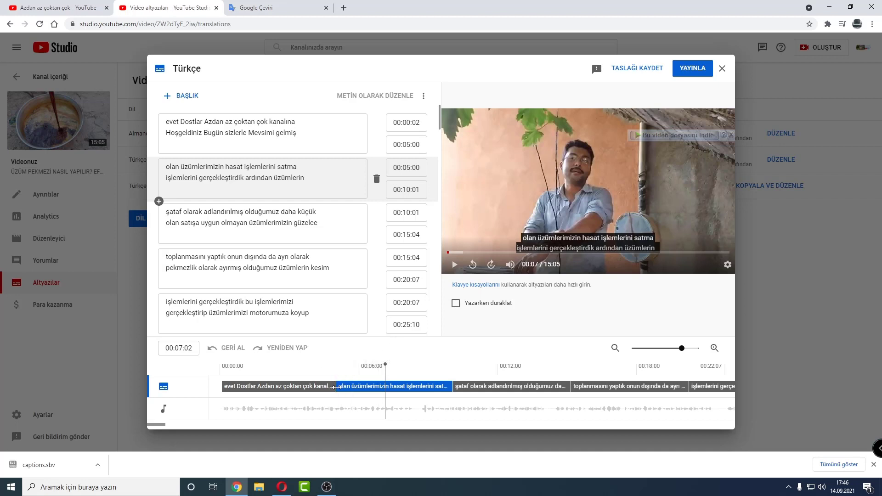
mouse_move(337, 387)
left_mouse_down()
mouse_move(380, 386)
mouse_move(335, 387)
left_mouse_up()
left_click(722, 68)
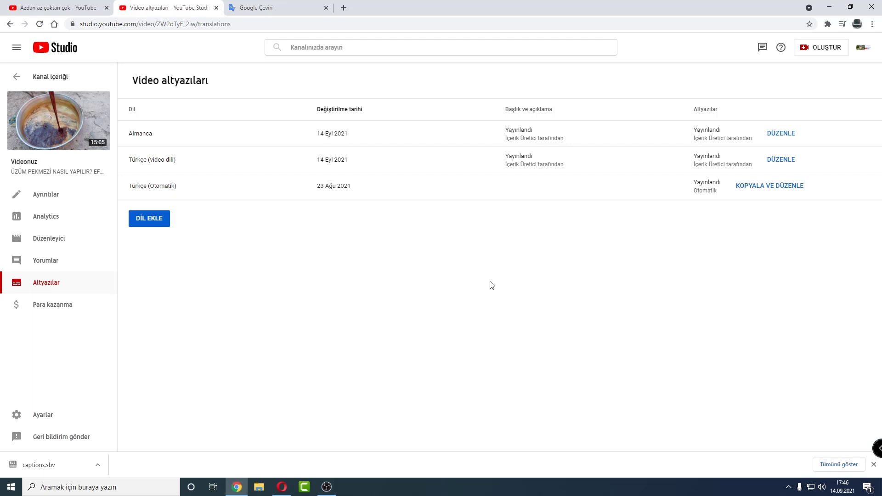
Step: Add Arapça as a video language and switch to Subtitles Translator in Opera to start a new translation
left_click(154, 222)
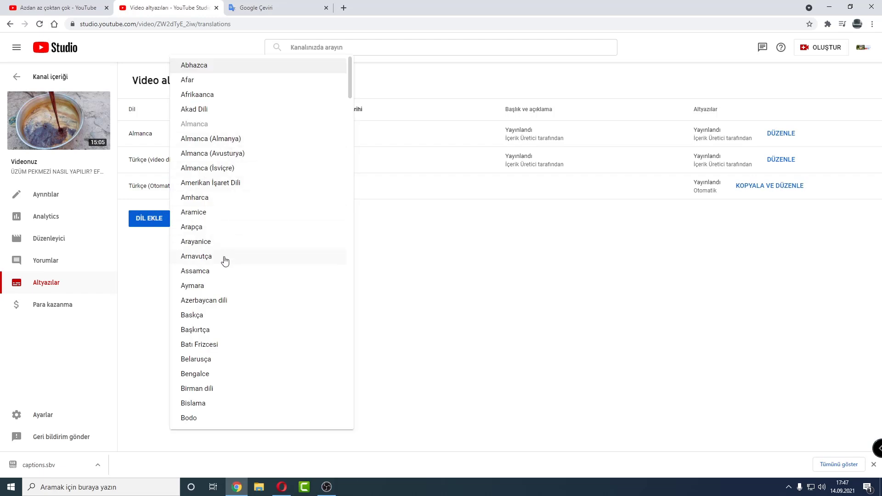
left_click(222, 230)
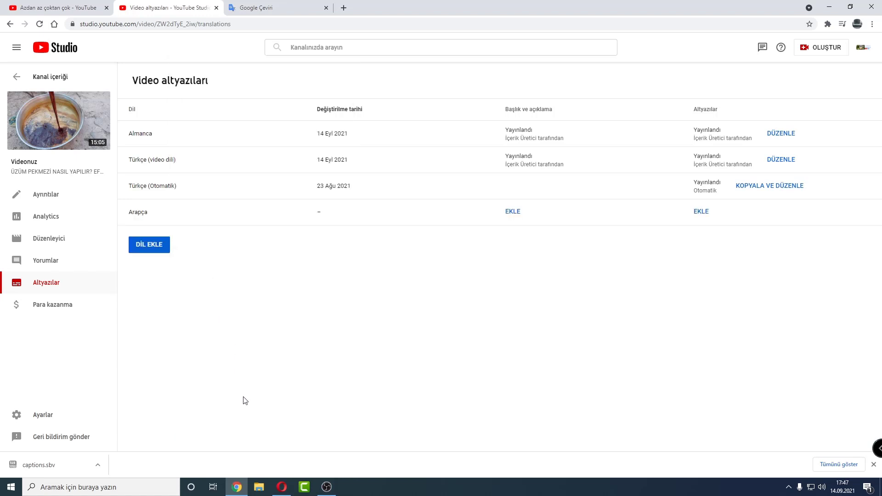
left_click(282, 487)
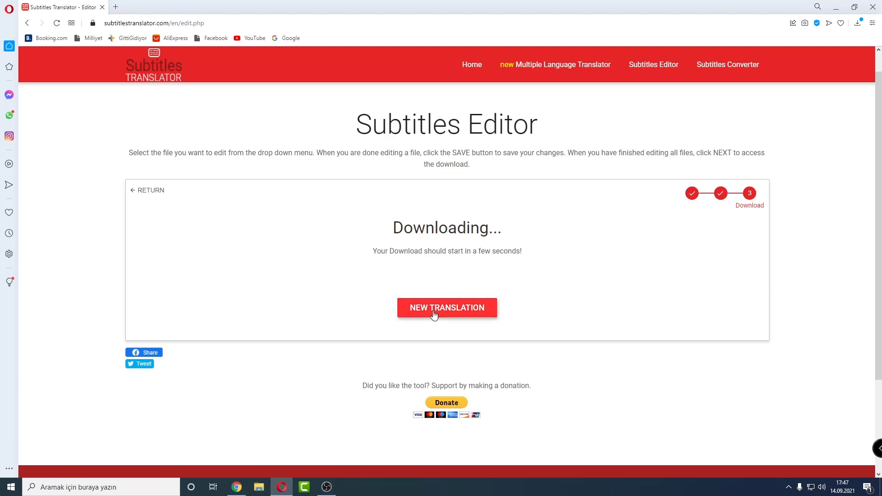
left_click(434, 315)
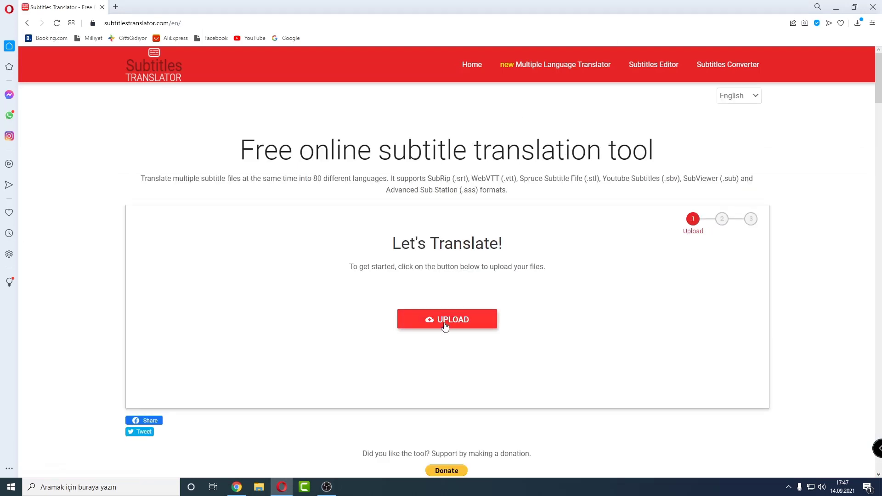
Step: Upload the captions file from the desktop (Masaüstü) to the subtitle translator and continue to the translation stage
left_click(444, 324)
scroll(263, 112, "down", 3)
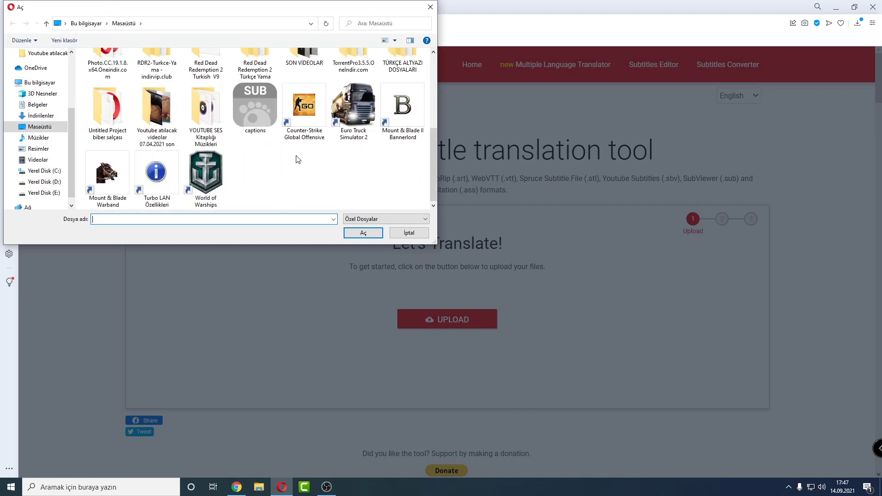
double_click(263, 112)
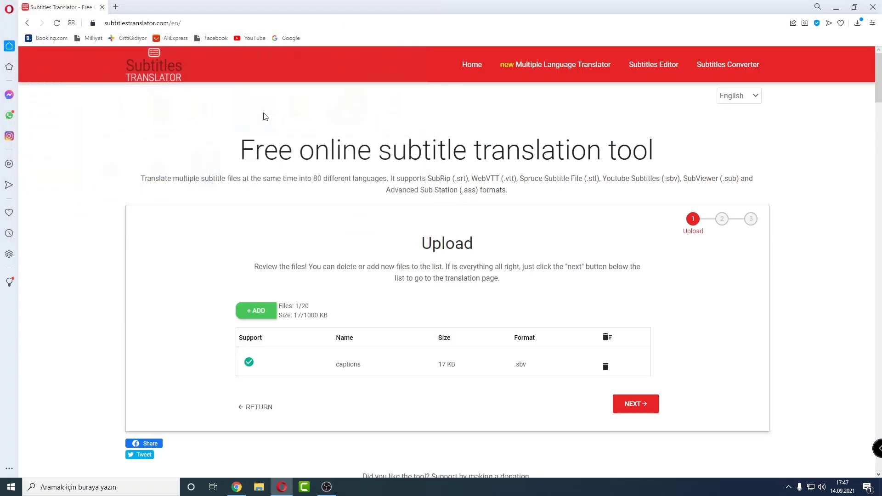
left_click(650, 404)
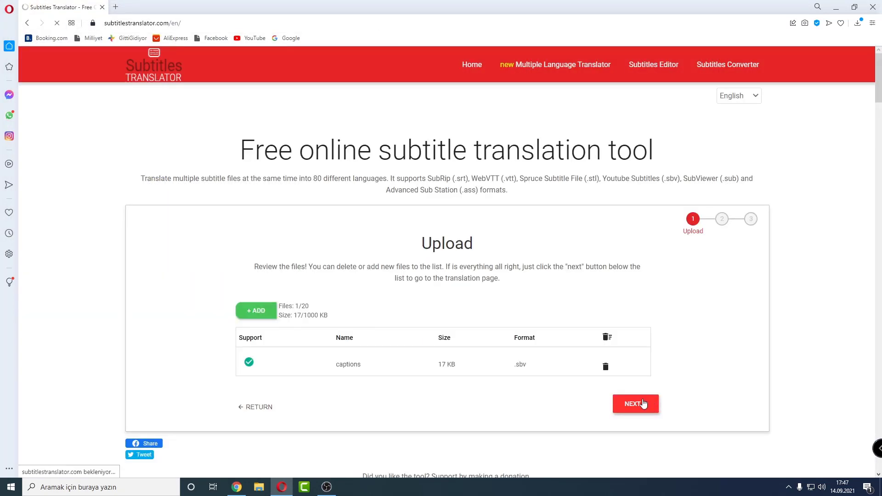
Step: Translate the captions file into Arapça and accept the offer to edit the translated subtitles
left_click(439, 319)
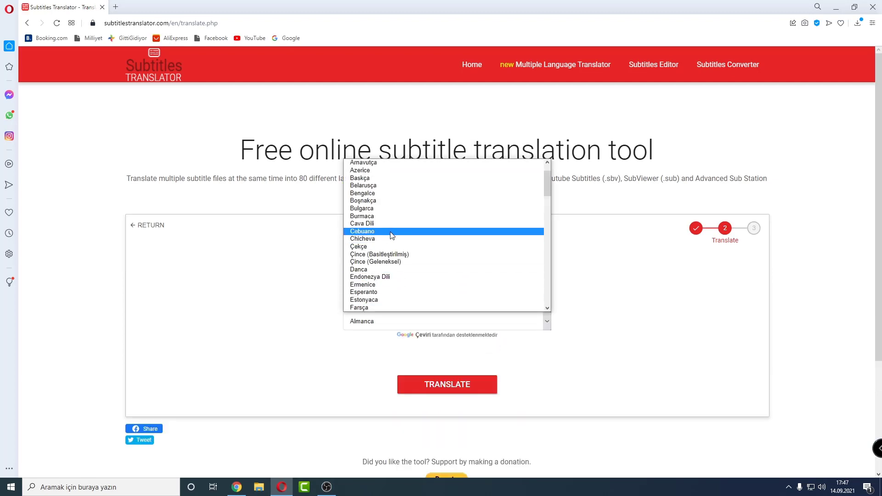
scroll(390, 233, "up", 3)
left_click(379, 205)
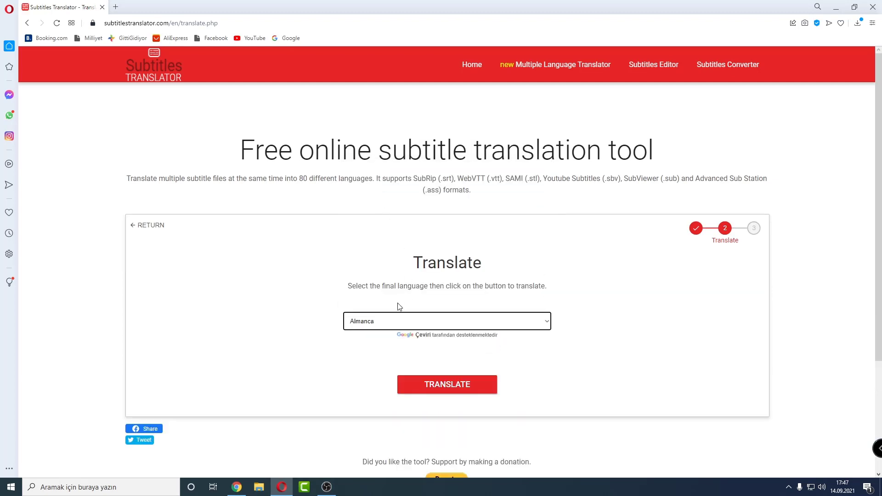
left_click(396, 321)
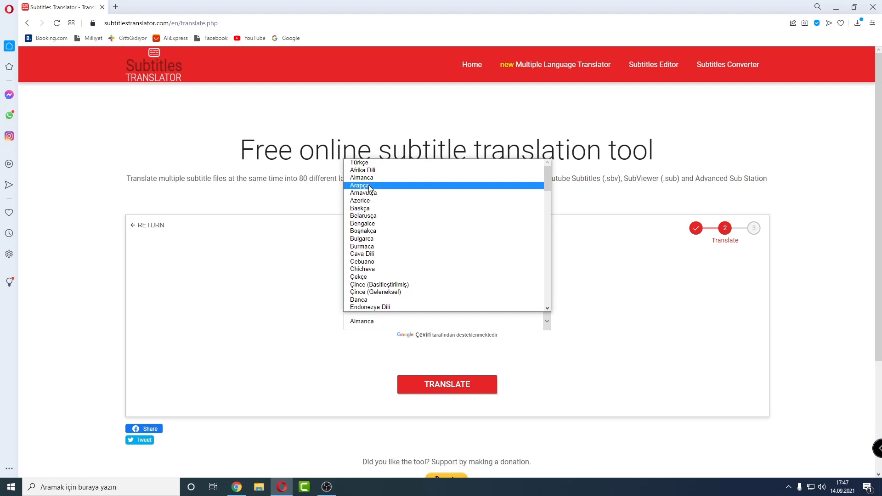
left_click(370, 185)
left_click(456, 385)
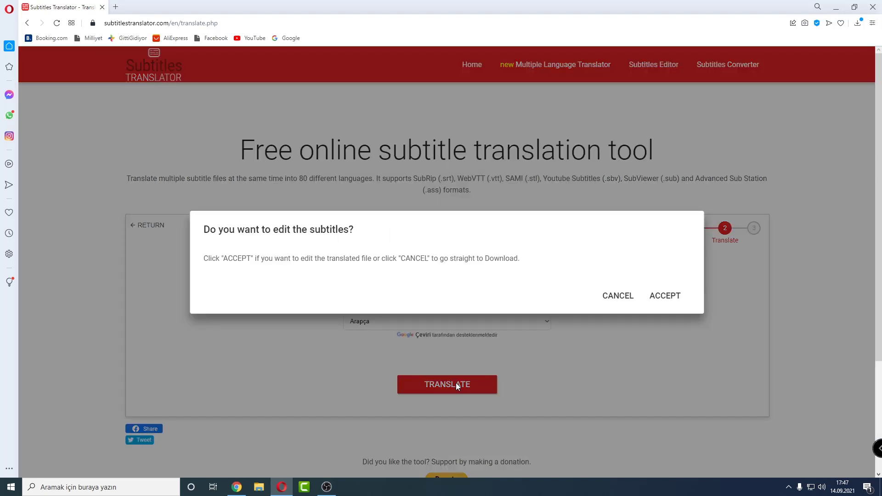
left_click(666, 296)
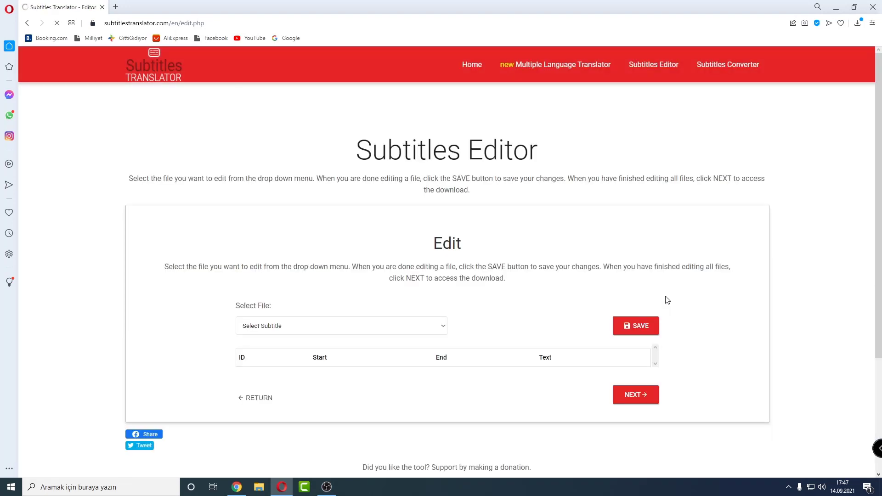
Step: Load the captions file in the Subtitles Editor and review the Arabic subtitle lines
left_click(440, 327)
left_click(292, 344)
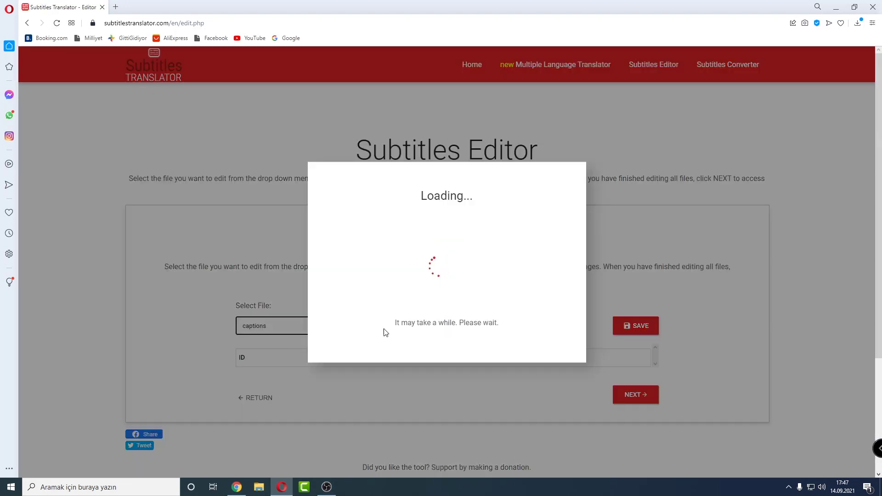
scroll(591, 335, "down", 8)
scroll(709, 347, "up", 4)
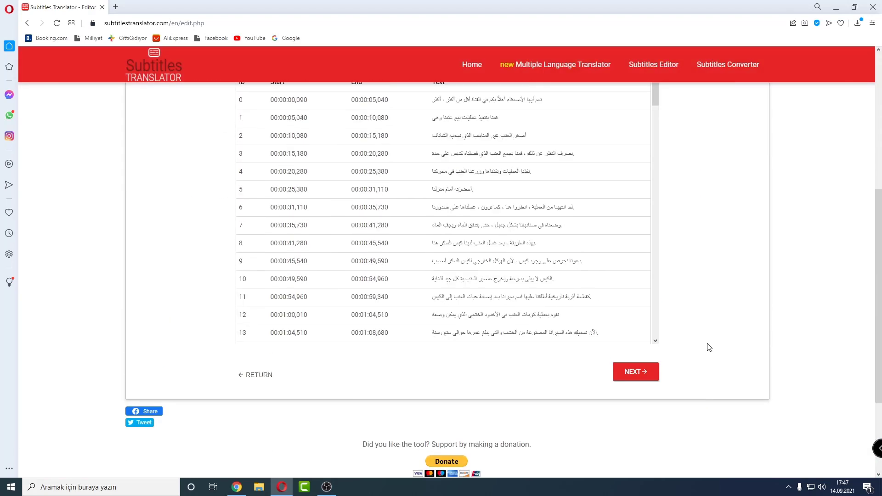
scroll(709, 348, "down", 2)
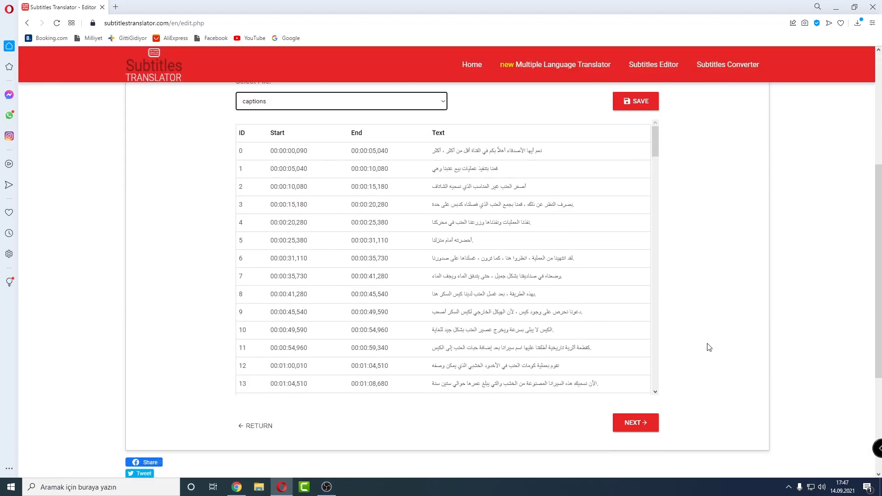
Step: Finish editing and download the translated subtitles without making a donation
left_click(640, 376)
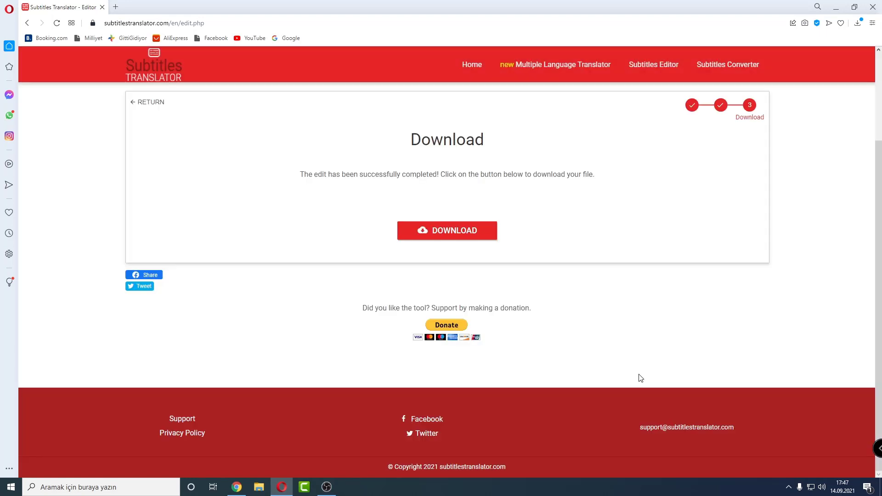
left_click(460, 232)
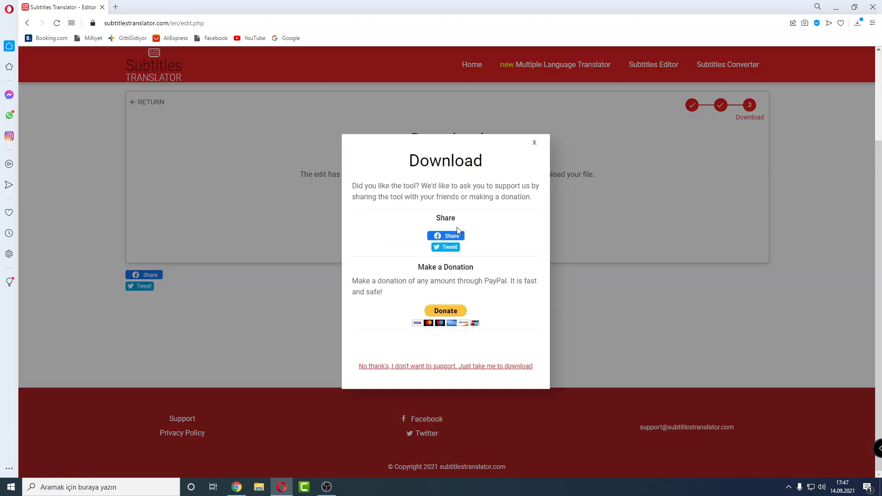
left_click(440, 366)
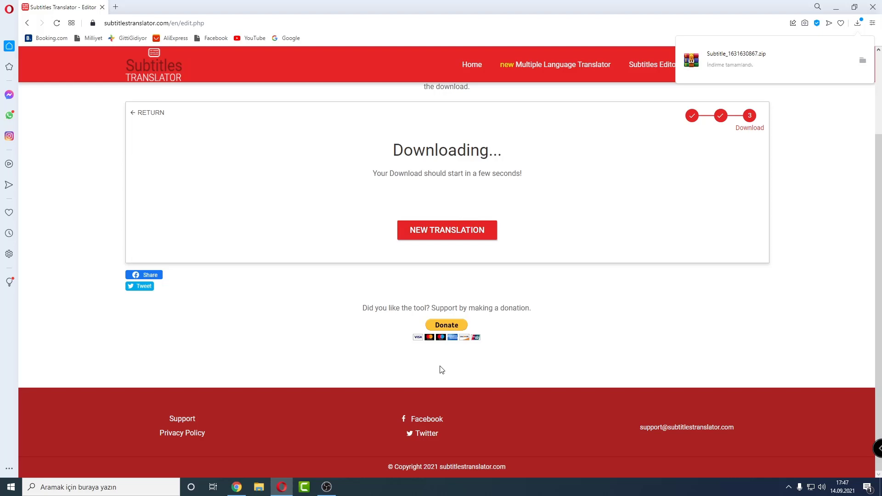
left_click(863, 62)
right_click(603, 100)
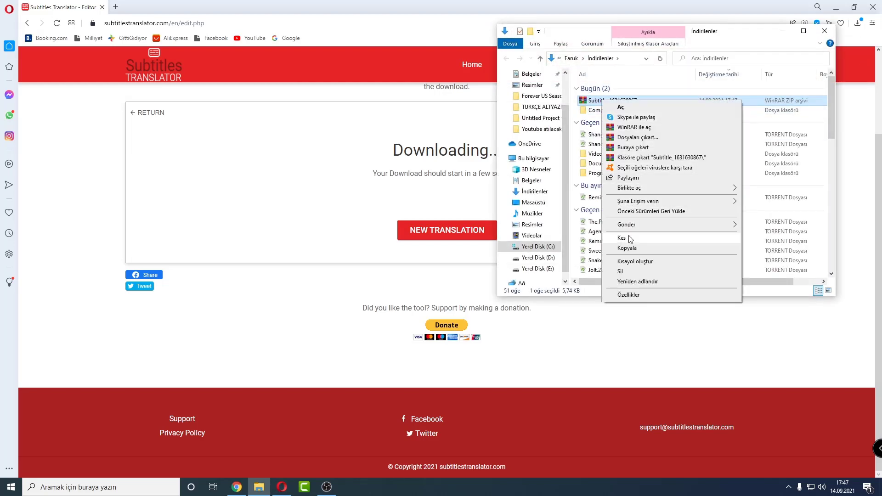
left_click(622, 238)
left_click(826, 31)
left_click(836, 7)
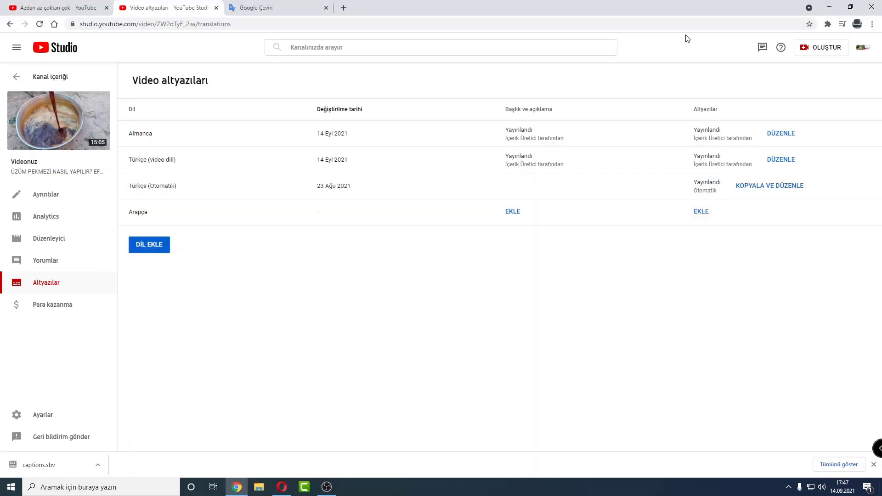
left_click(829, 7)
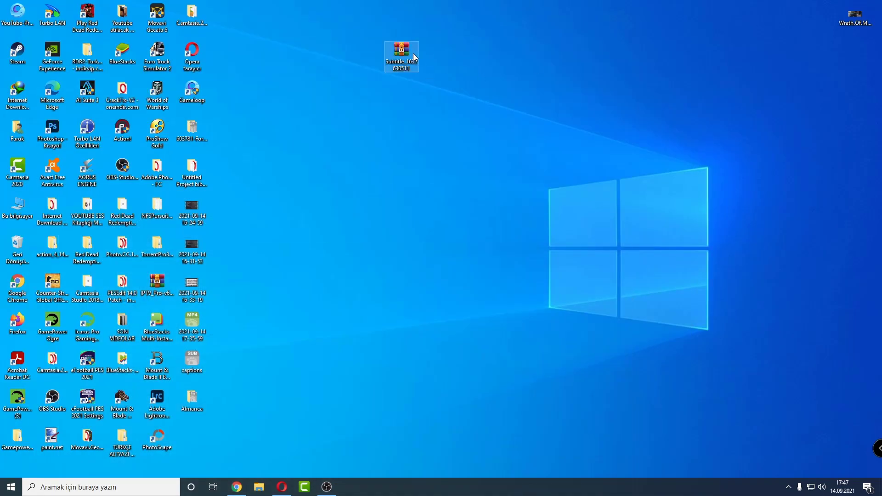
right_click(397, 58)
left_click(423, 96)
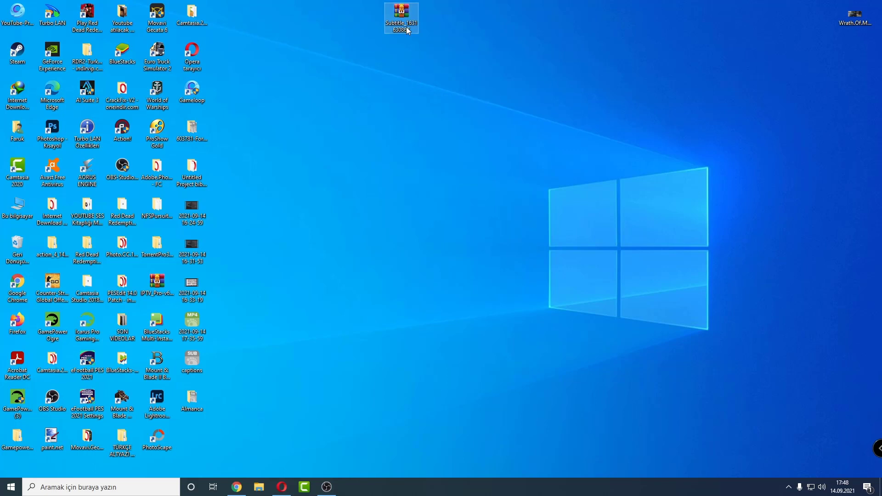
right_click(408, 30)
left_click(434, 78)
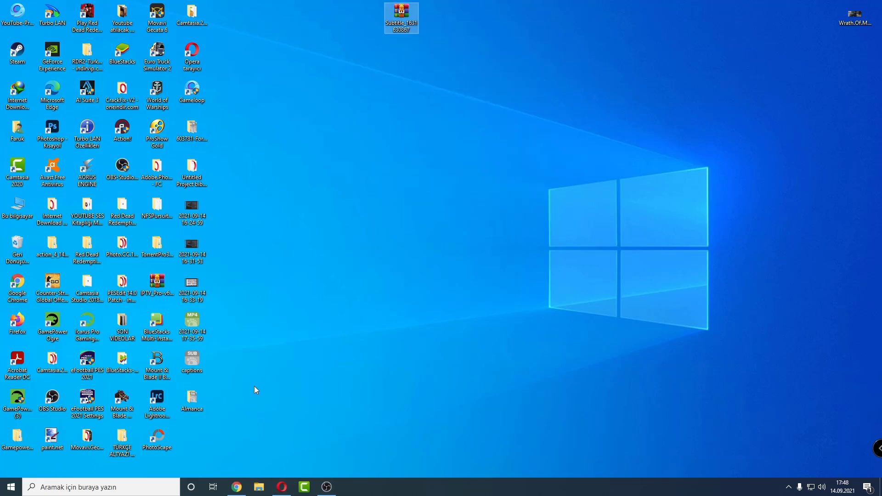
left_click(200, 439)
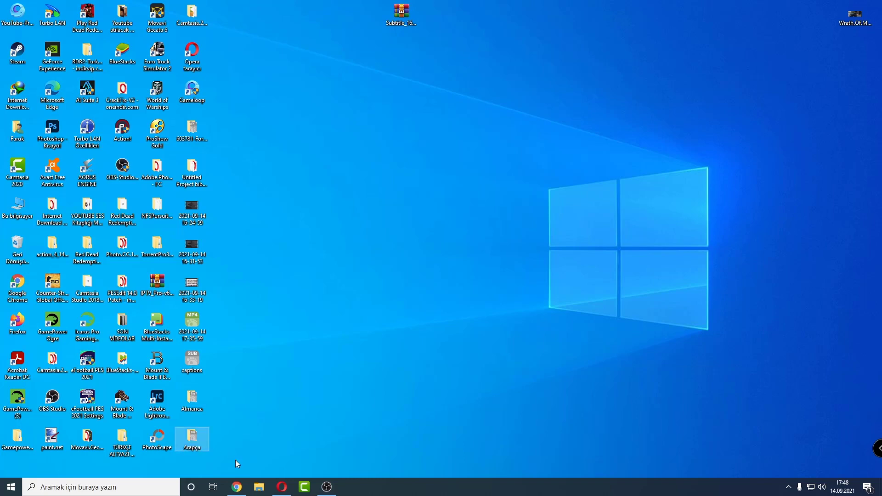
Step: Return to YouTube Studio in Chrome and start adding Arapça subtitles from a file with timing (Zamanlama ile)
left_click(237, 487)
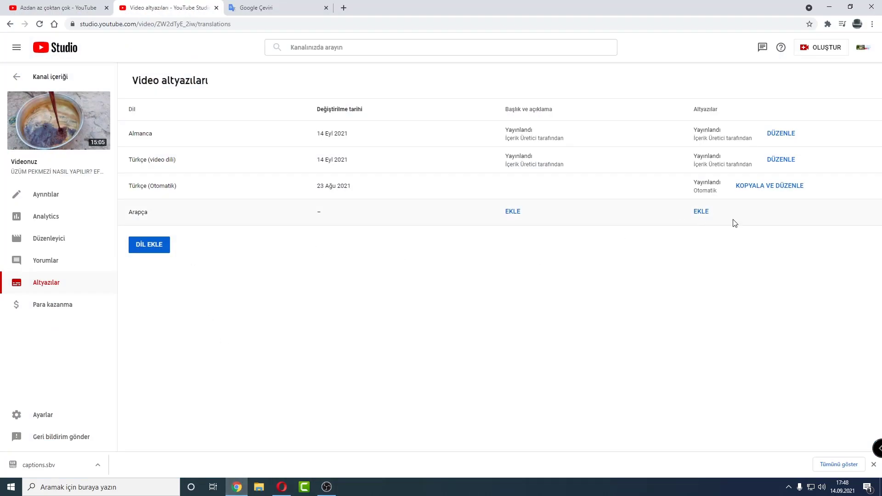
left_click(706, 216)
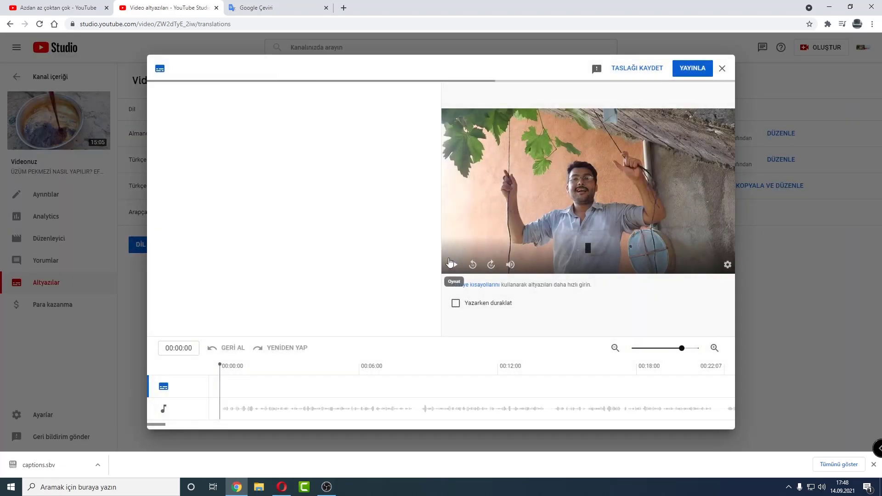
left_click(250, 125)
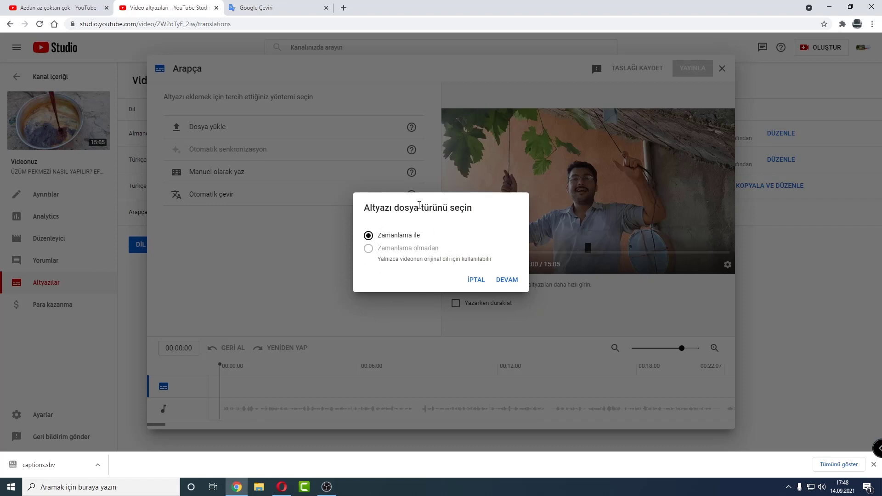
left_click(510, 281)
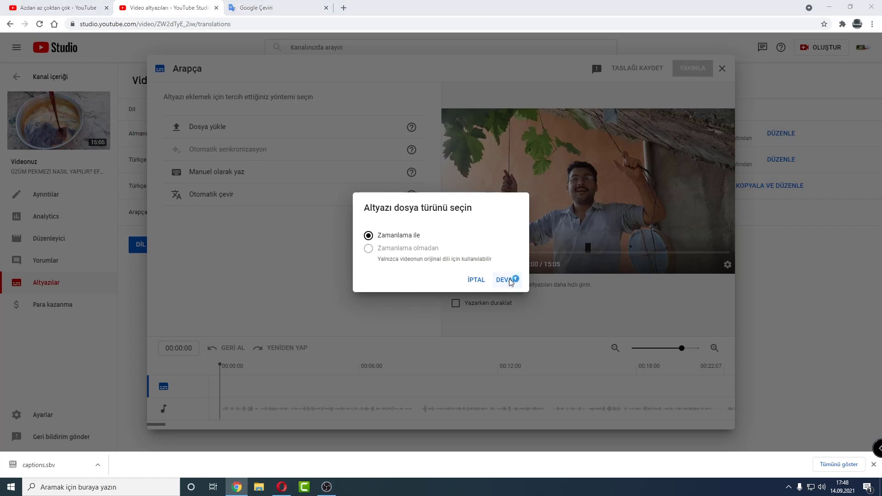
Step: Upload the captions file from the Arapça folder on the desktop and publish the Arapça subtitles
left_click(124, 23)
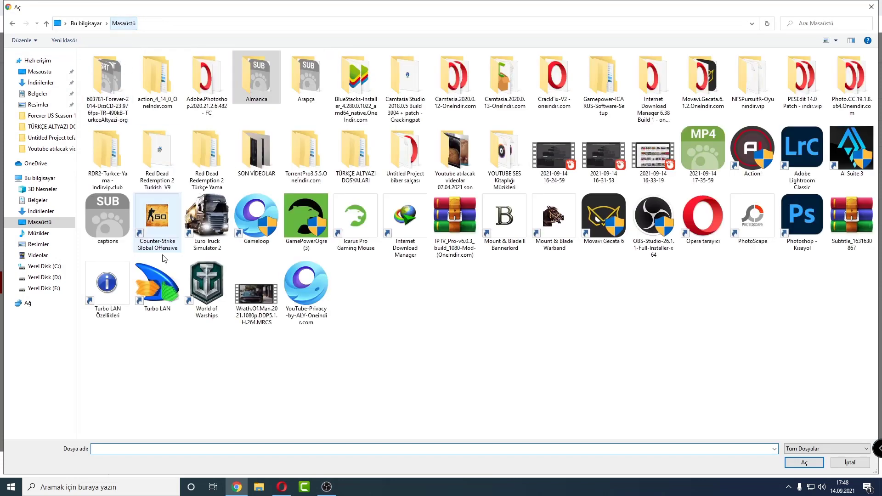
double_click(312, 94)
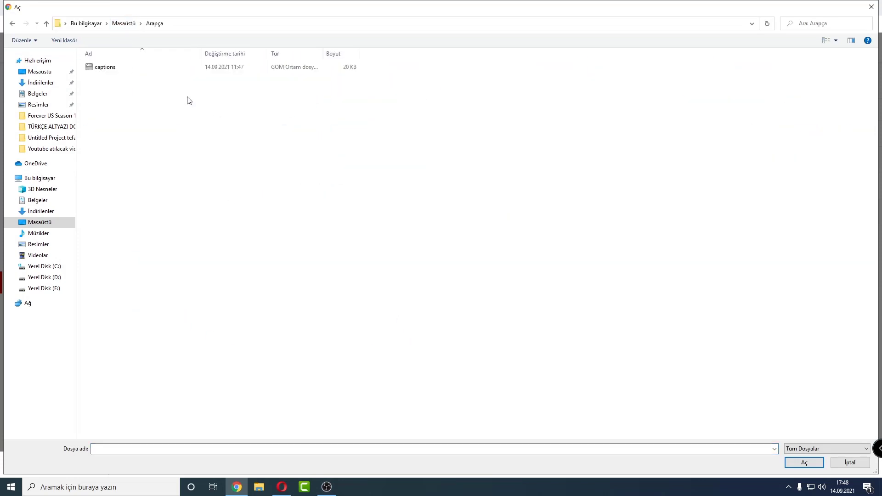
double_click(144, 70)
left_click(509, 280)
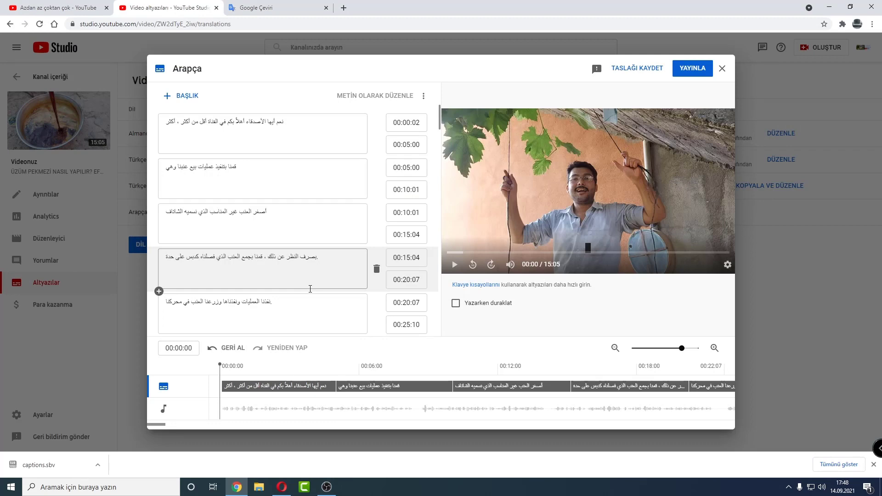
left_click(704, 70)
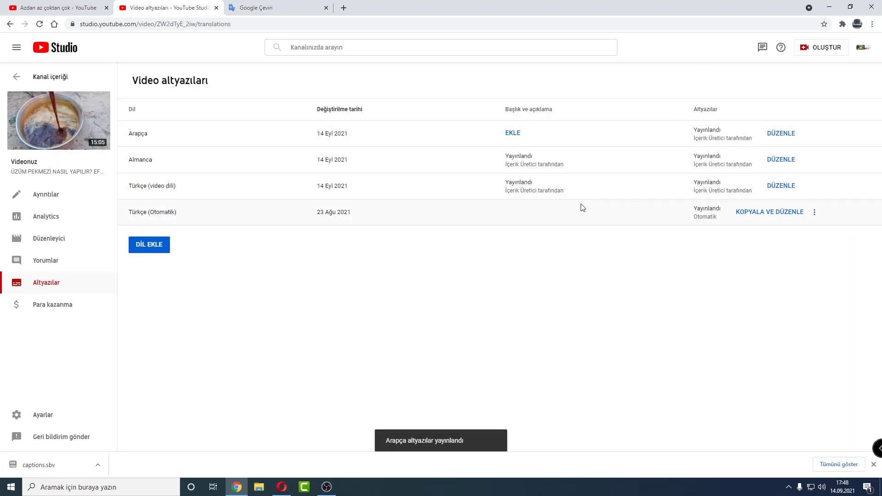
Step: Start adding the Arapça title and description, and set Google Çeviri's target language to Arapça for the video description
left_click(512, 134)
left_click(268, 7)
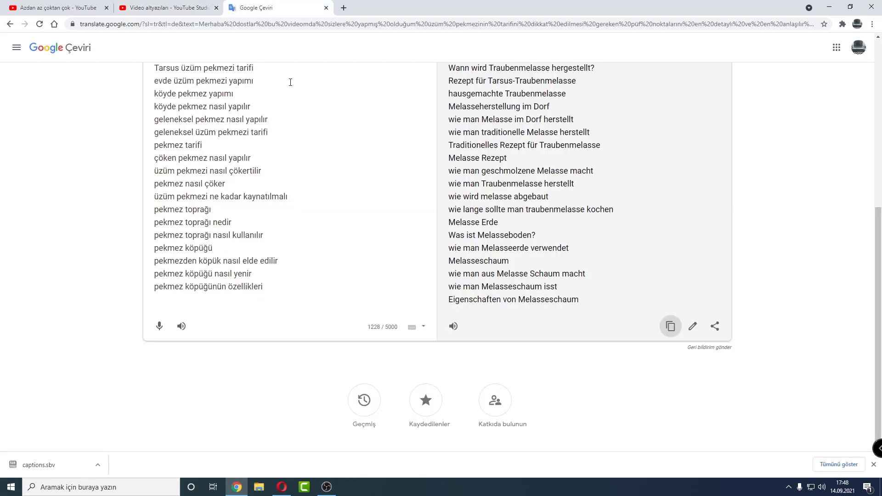
scroll(290, 82, "up", 6)
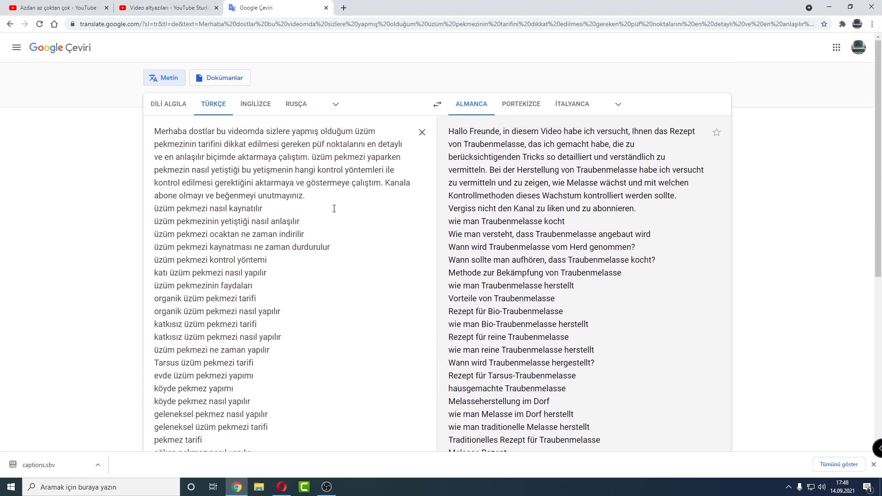
left_click(619, 105)
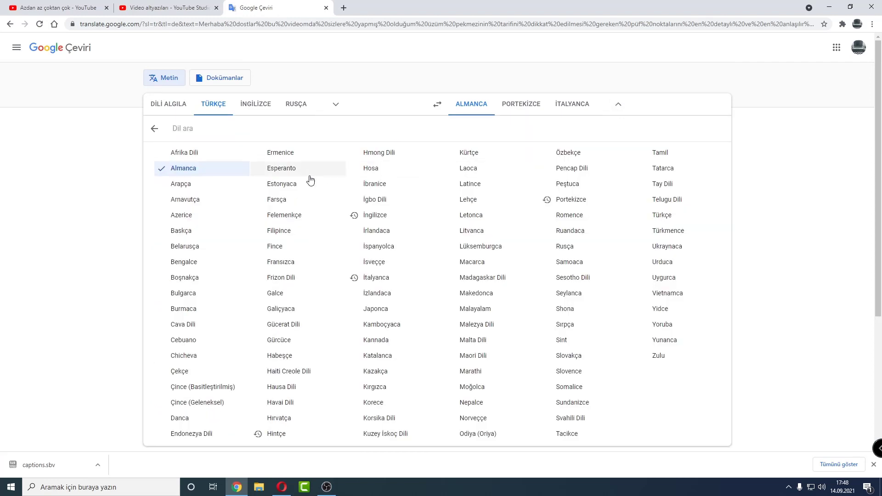
left_click(193, 185)
Step: Copy the Arabic translation of the description into the Arapça Açıklama field in YouTube Studio
scroll(516, 243, "up", 5)
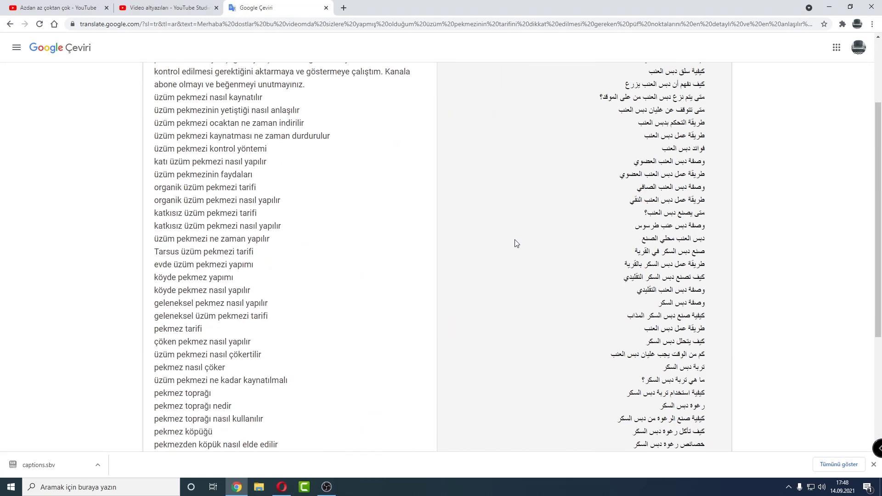
scroll(571, 277, "down", 3)
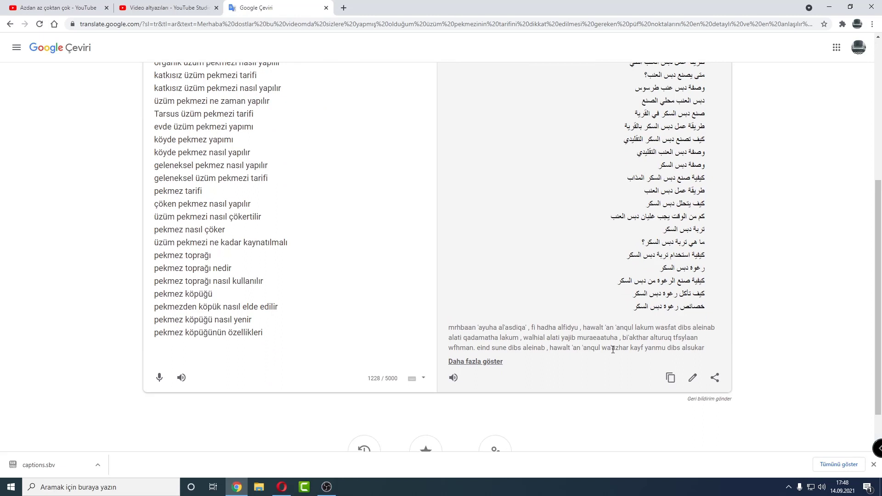
left_click(670, 378)
left_click(136, 6)
left_click(468, 236)
left_click(467, 236)
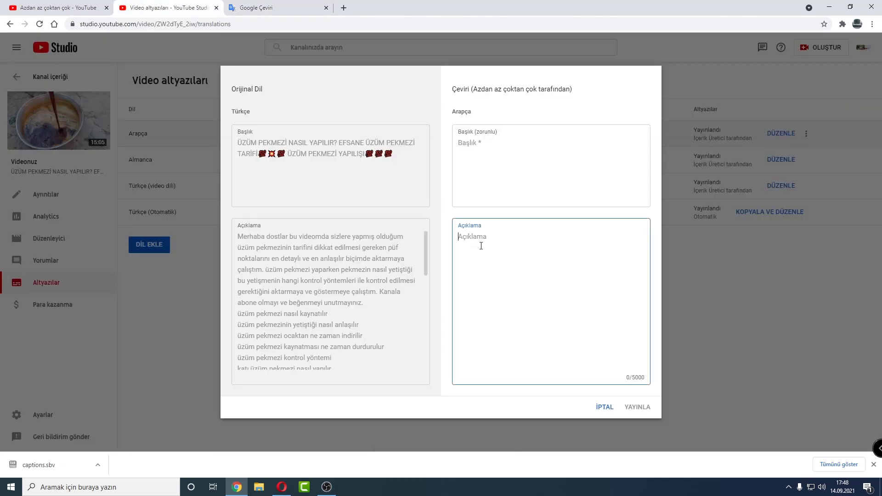
key("ctrl+v")
Step: Copy the original Turkish video title and translate it into Arapça in Google Çeviri in place of the description
left_click_drag(396, 159, 227, 144)
left_click(271, 7)
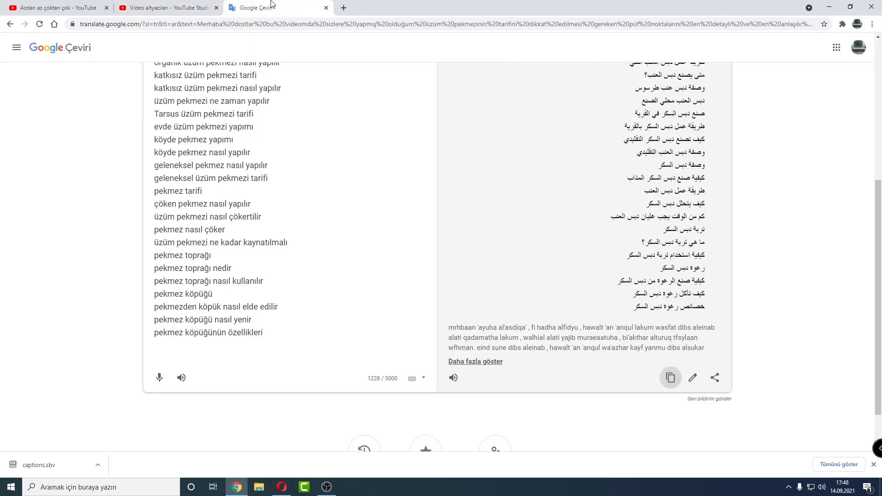
scroll(366, 347, "up", 10)
left_click(421, 132)
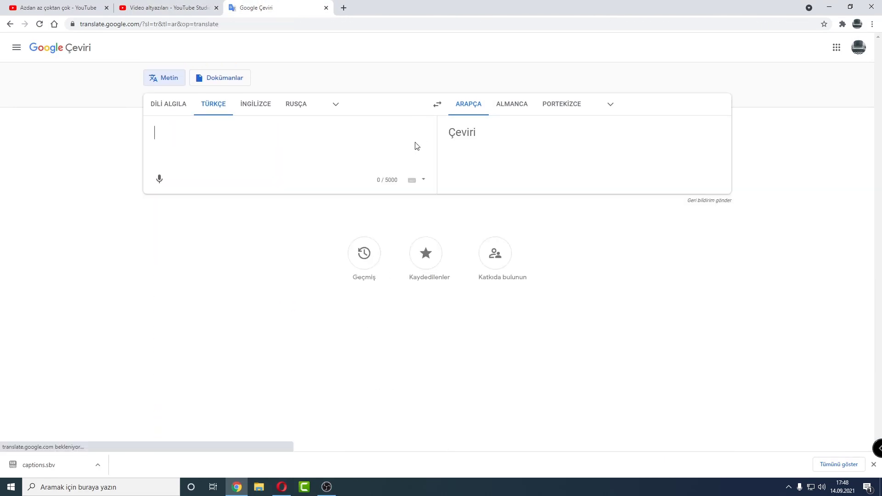
type("ÜZÜM PEKMEZİ NASIL YAPILIR? EFSANE ÜZÜM PEKMEZİ TARİFİ💯💥💯 ÜZÜM PEKMEZİ YAPILIŞI💯💯💯")
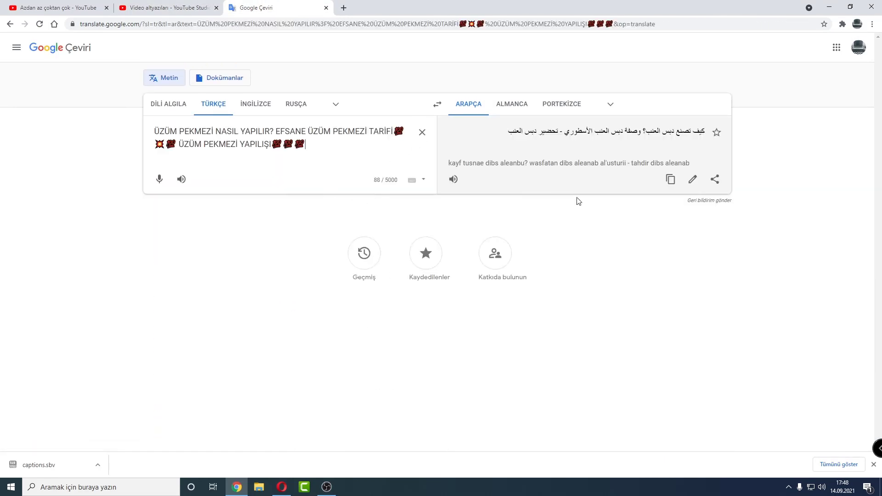
Step: Copy the translated title into the Arapça Başlık field and publish the Arabic title and description
left_click(670, 180)
key("ctrl+shift+Tab")
left_click(493, 154)
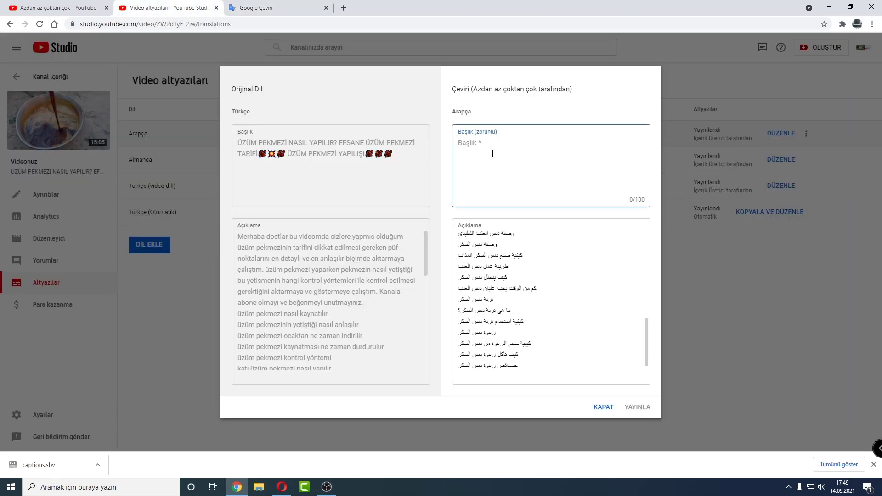
type("كيف تصنع دبس العنب؟ وصفة دبس العنب الأسطوري - تحضير دبس العنب")
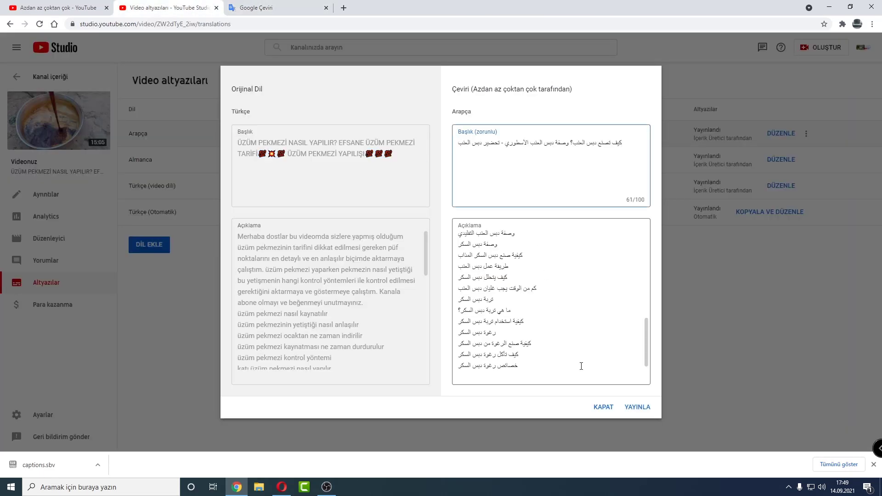
left_click(641, 408)
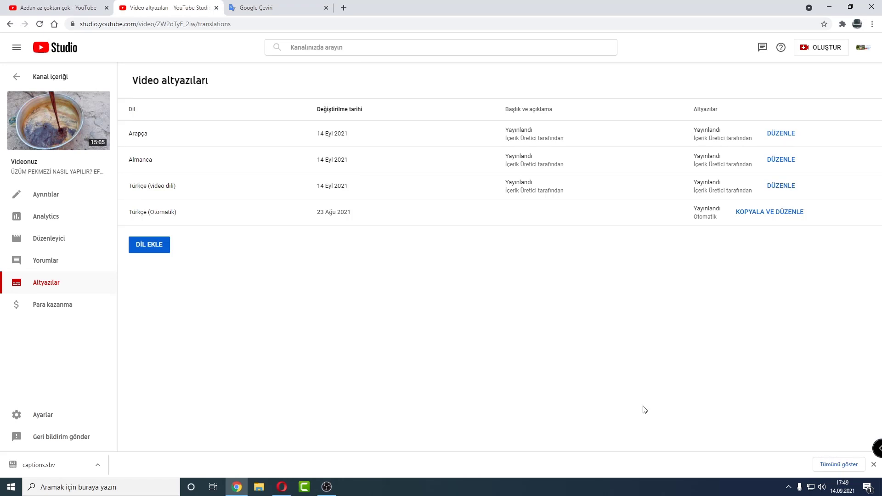